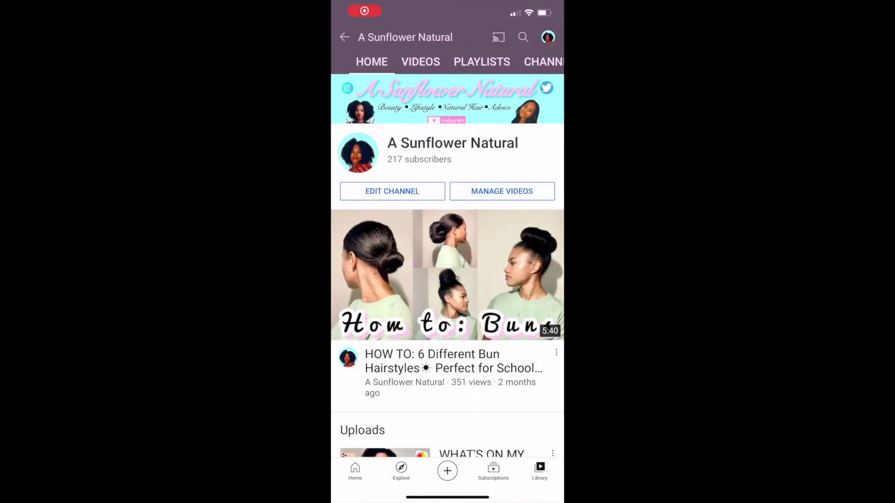
Step: Review the channel's home page and uploaded videos, and open the Branding settings in channel customization
scroll(448, 280, "down", 15)
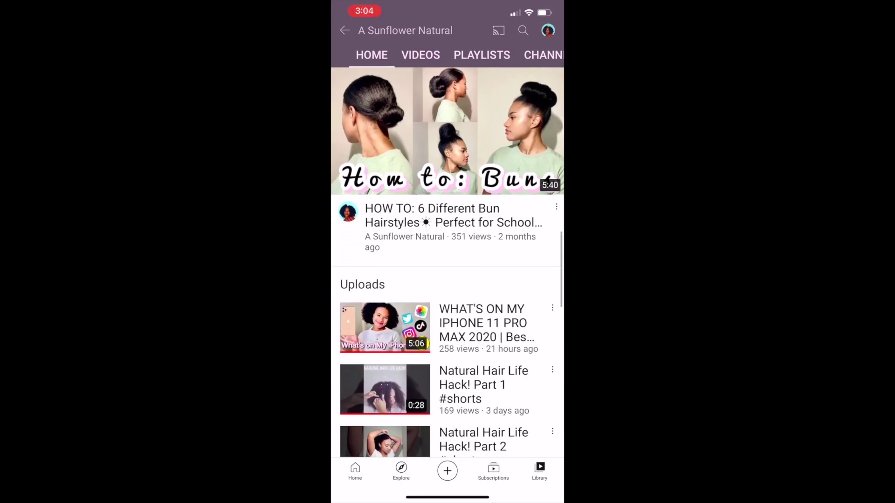
scroll(447, 251, "up", 15)
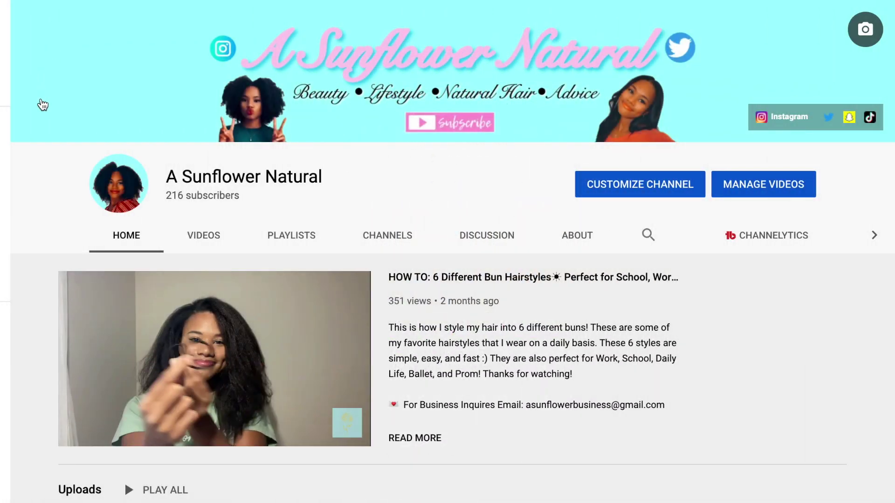
scroll(41, 99, "down", 5)
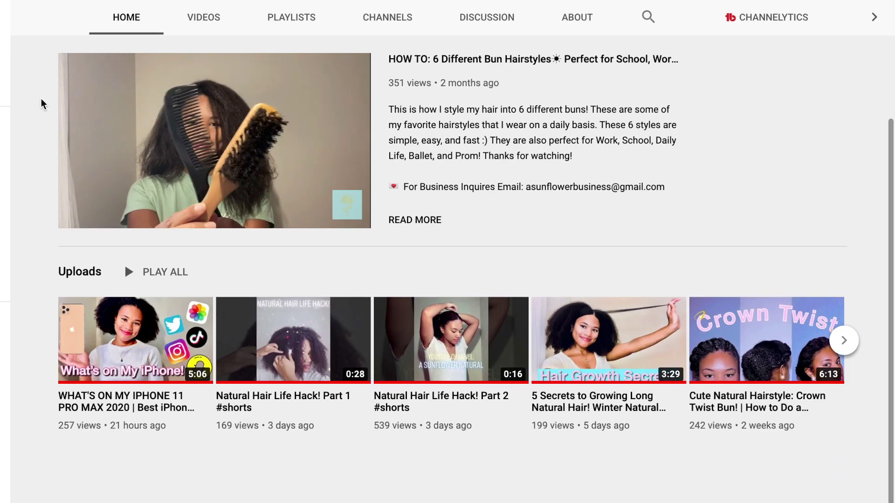
scroll(41, 99, "up", 5)
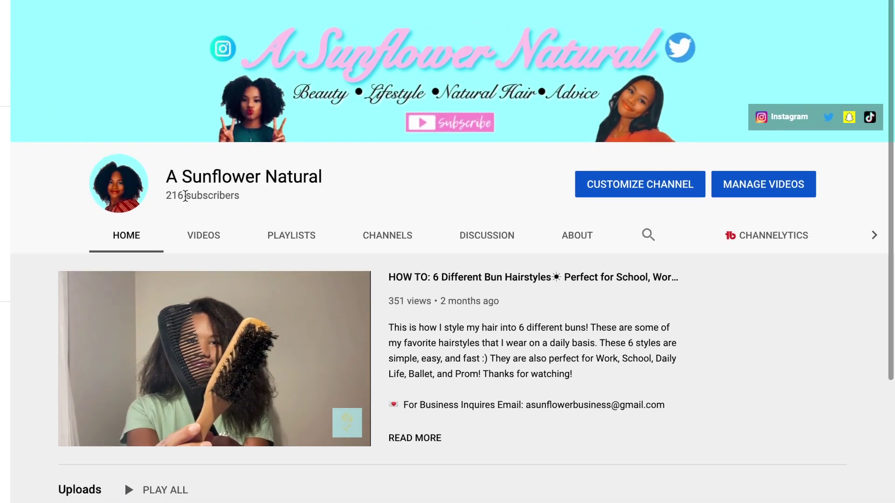
left_click(206, 245)
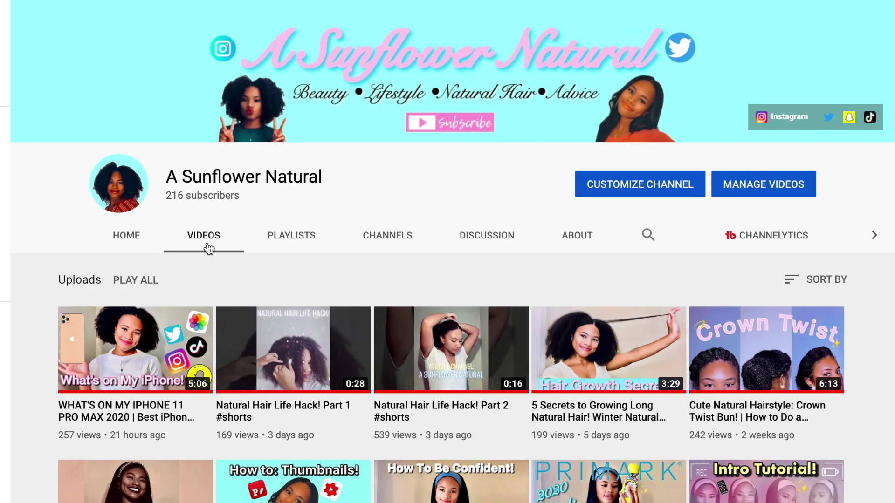
scroll(61, 218, "down", 10)
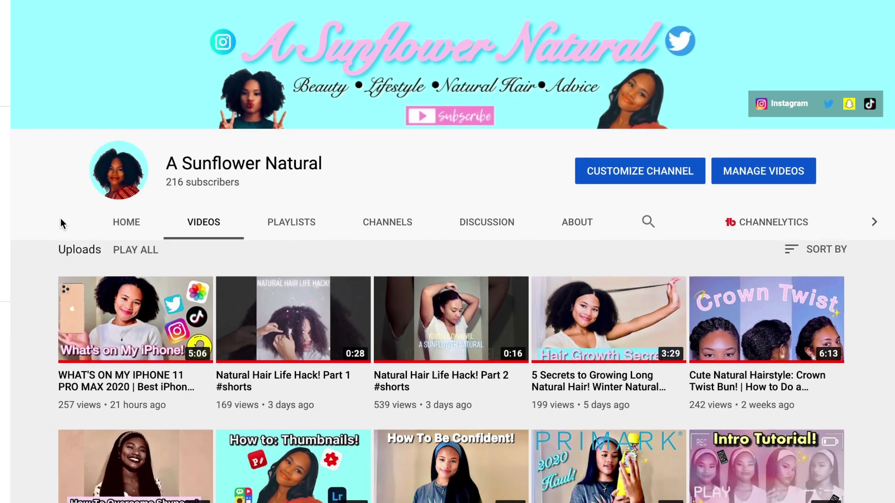
scroll(61, 218, "down", 15)
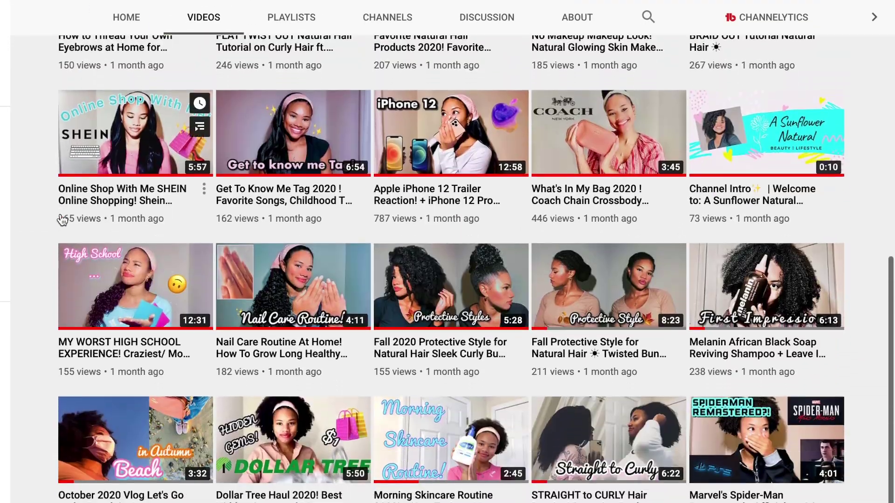
scroll(61, 218, "up", 20)
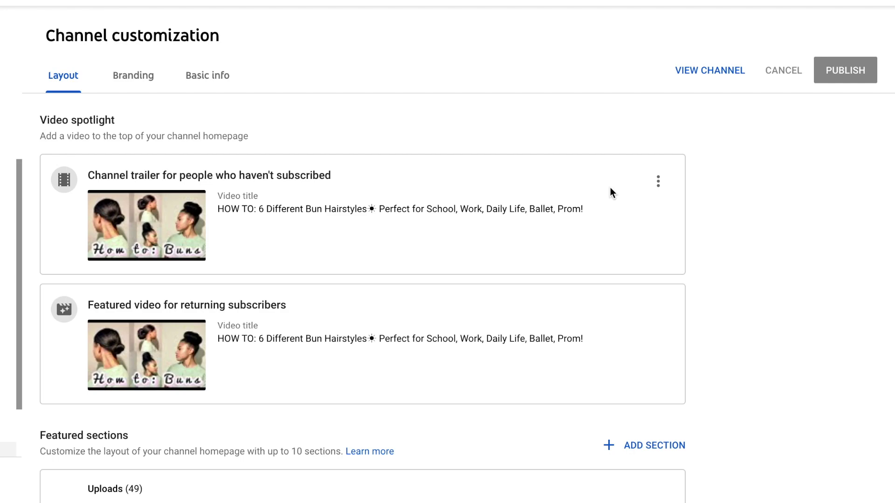
left_click(149, 85)
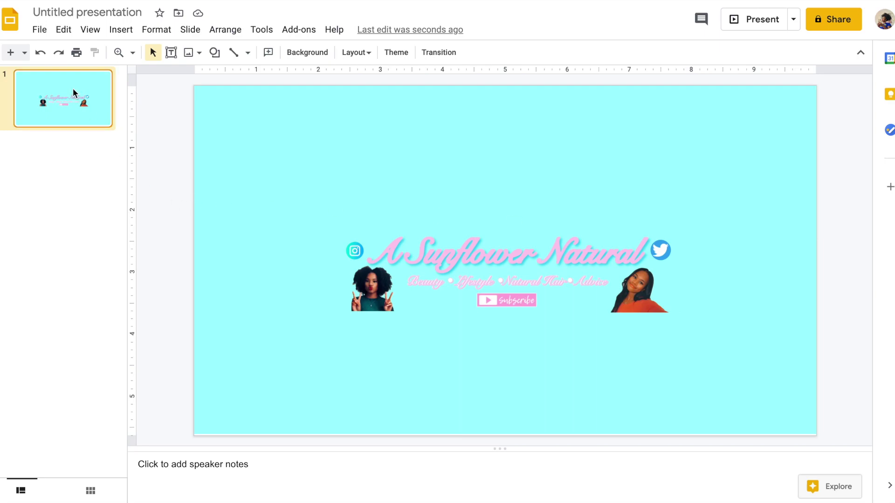
Step: Add a second slide to the presentation and delete its title and text placeholders
key("ctrl+m")
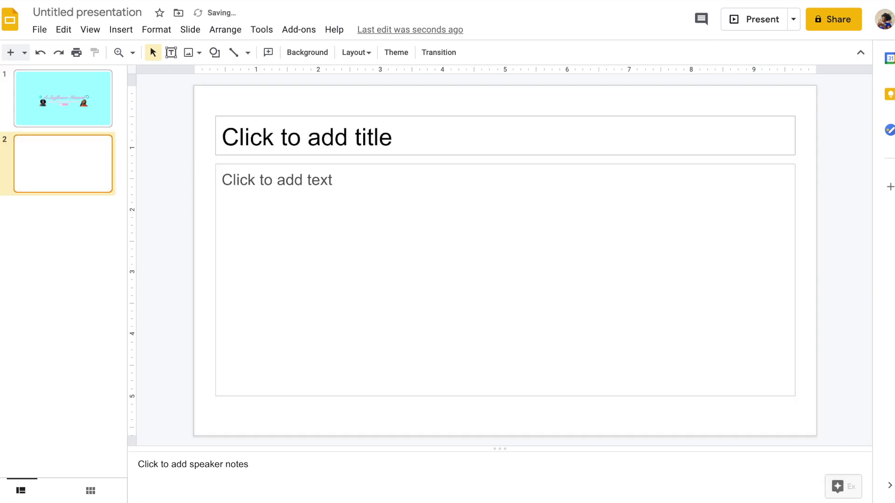
left_click(307, 116)
key("Delete")
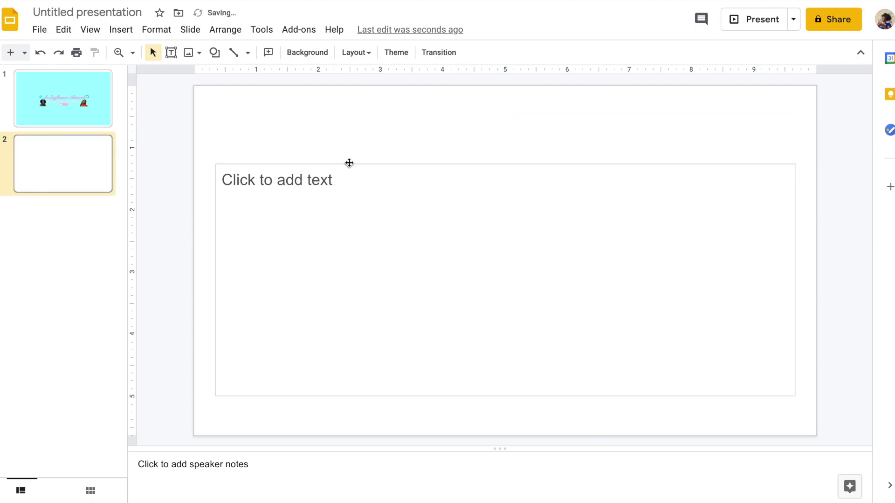
left_click(349, 163)
key("Delete")
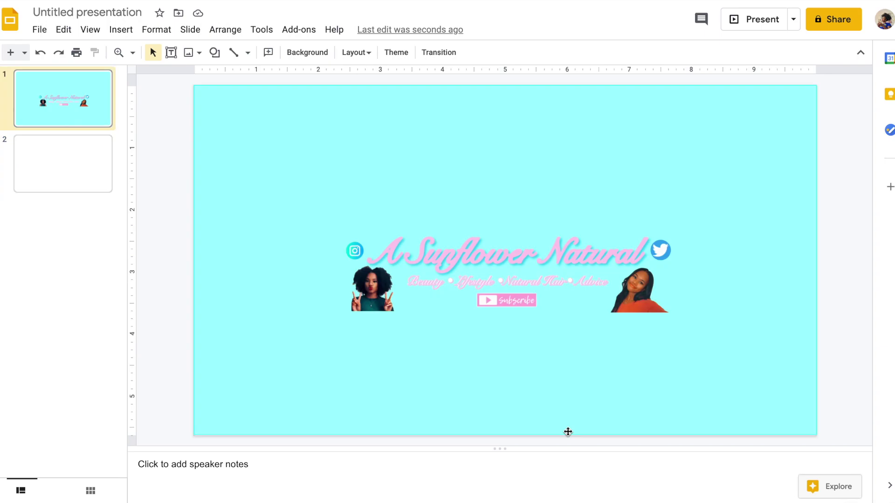
Step: Capture a plain area of the first slide's cyan background as a screenshot and insert it on slide 2
key("super+shift+4")
left_click_drag(227, 97, 447, 227)
left_click(86, 175)
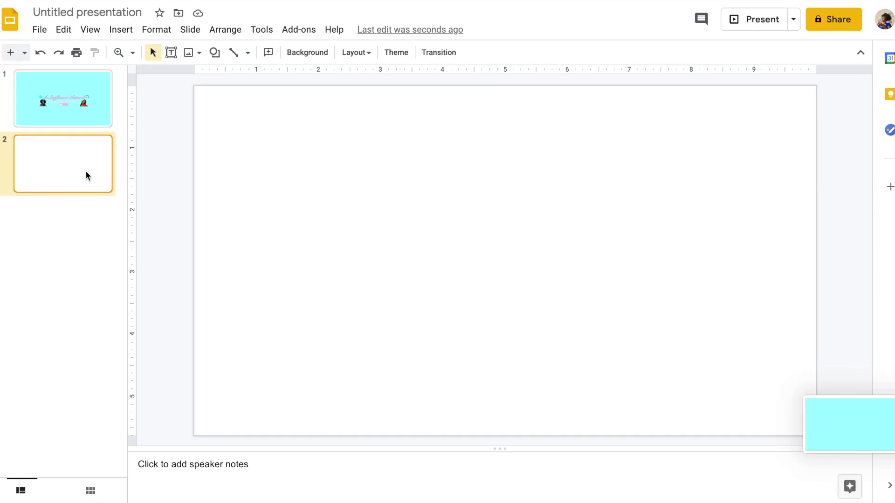
left_click_drag(828, 404, 351, 194)
Step: Resize the cyan image to cover slide 2 exactly, edge to edge
left_click_drag(612, 326, 815, 420)
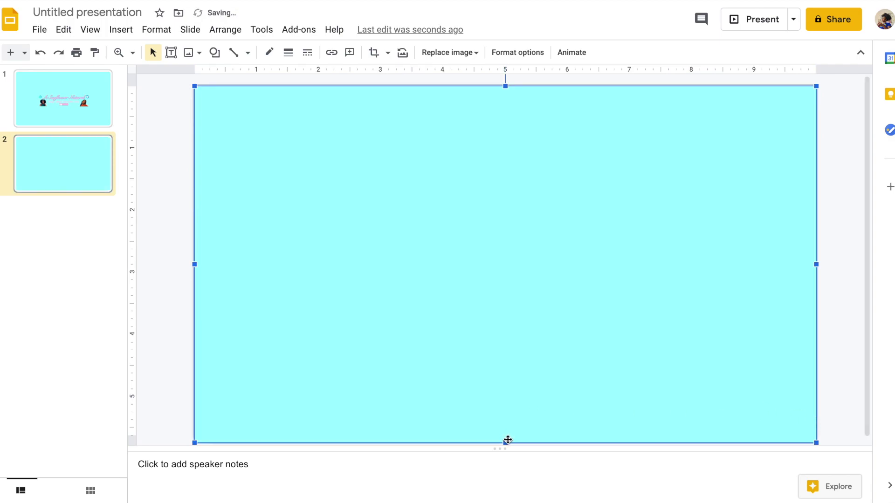
left_click_drag(506, 443, 506, 436)
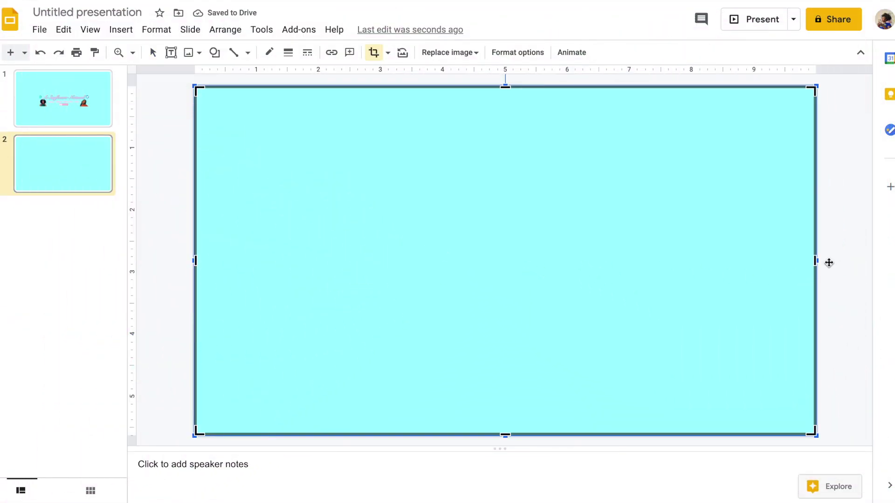
left_click(847, 267)
left_click(847, 268)
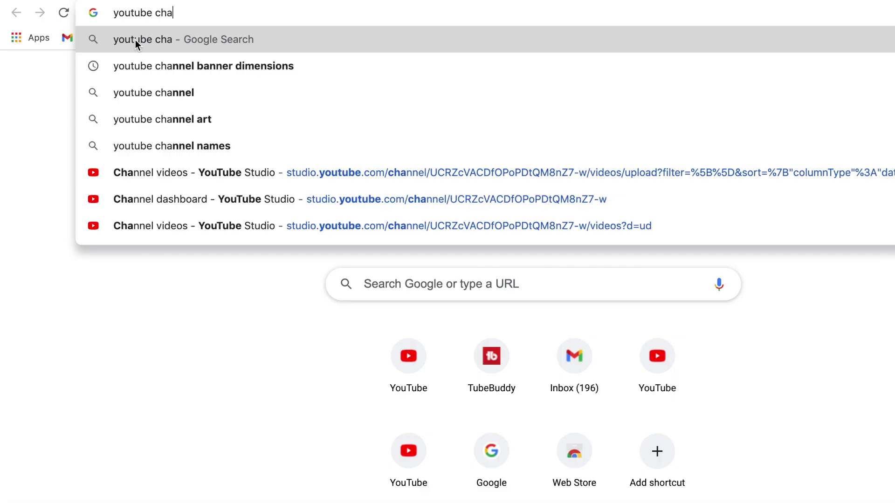
Step: Search the web for images of "youtube channel banner dimensions" and open Snappa's article on the ideal YouTube channel art size
type("nnel")
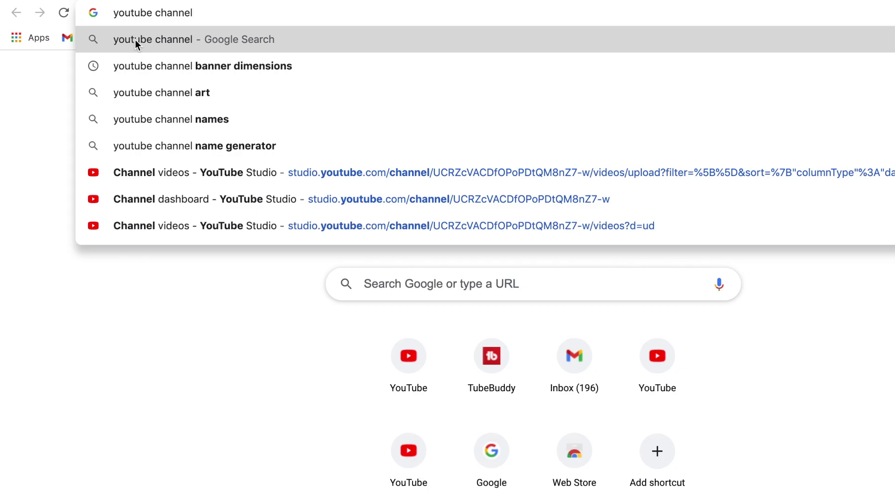
left_click(146, 61)
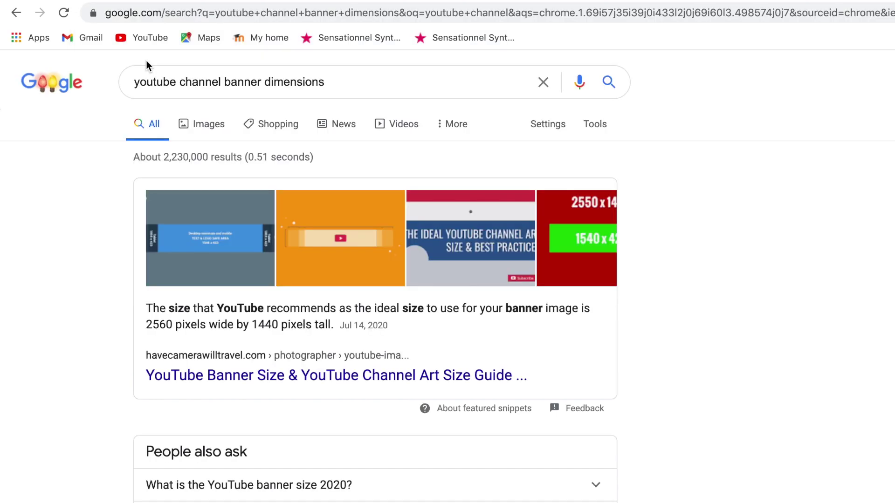
left_click(205, 125)
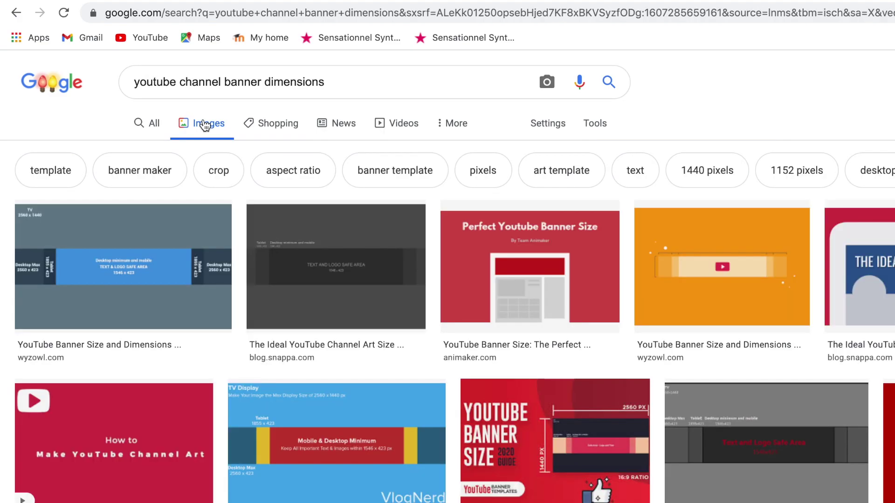
left_click(306, 292)
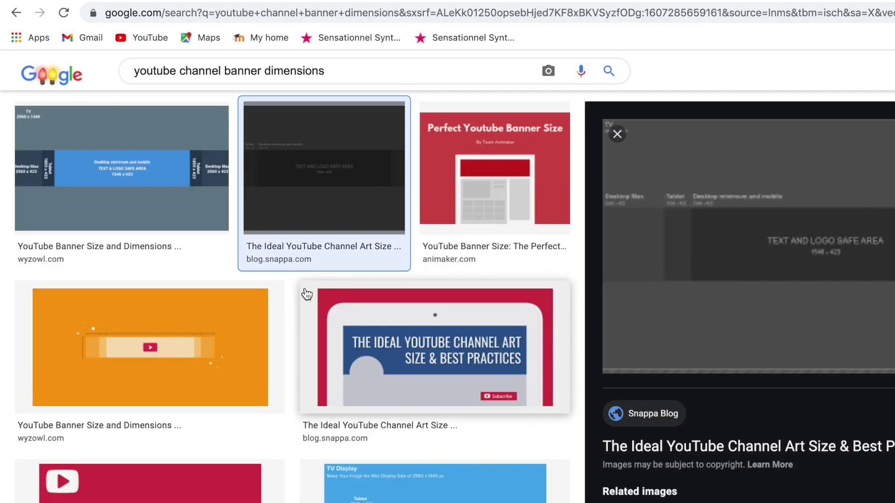
left_click(740, 311)
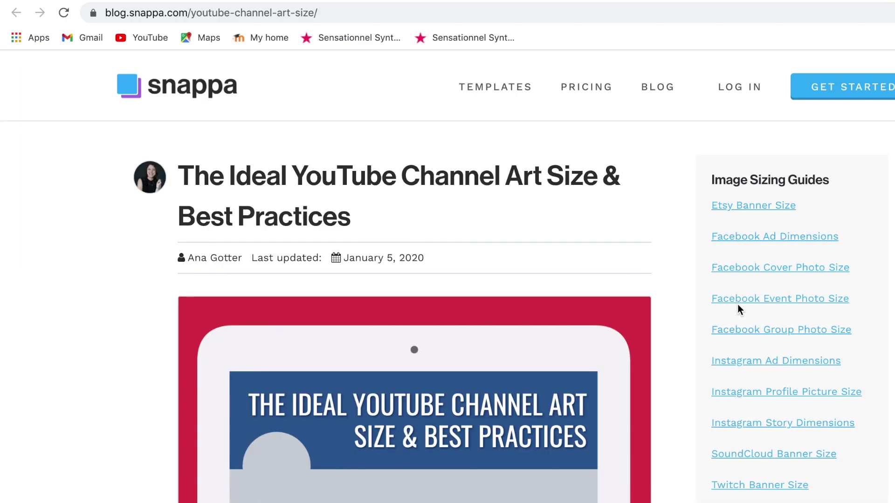
Step: Find the channel art template with the 1546 x 423 safe area in the article and capture it as a screenshot
scroll(554, 178, "down", 10)
scroll(555, 178, "down", 20)
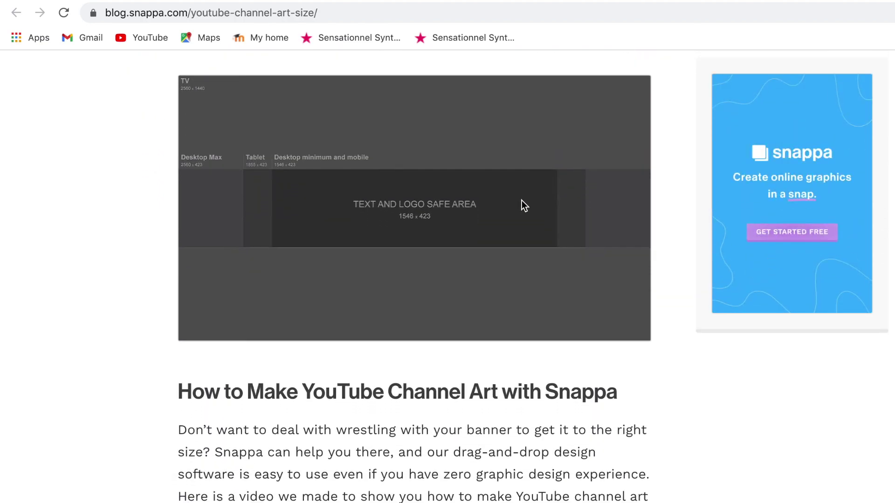
scroll(521, 206, "up", 3)
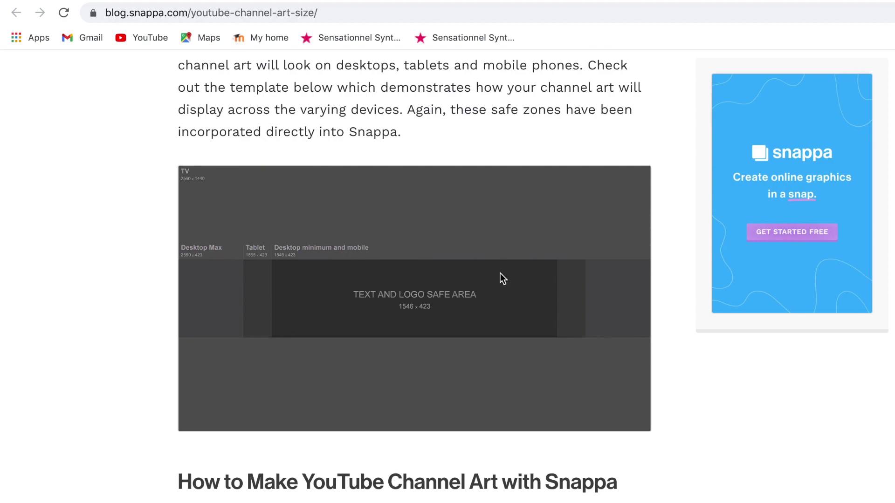
key("super+shift+4")
left_click_drag(178, 167, 651, 430)
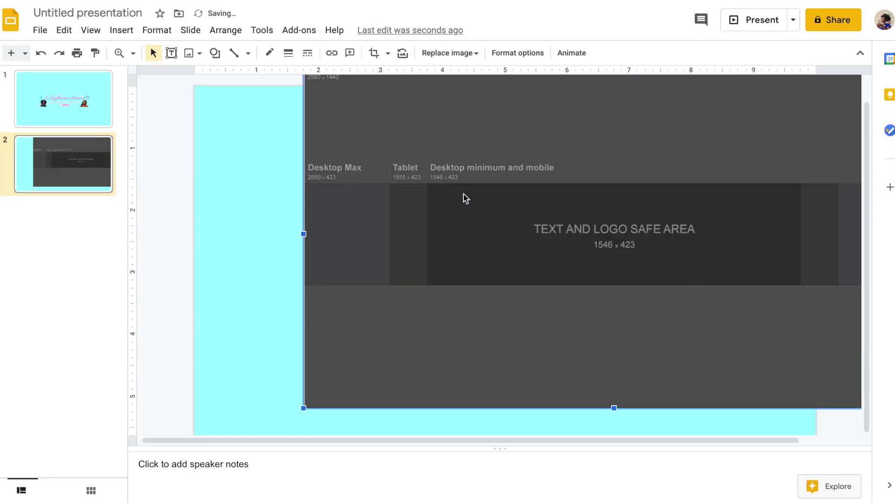
Step: Place the captured template image on slide 2, aligned with the slide edges over the cyan background
left_click_drag(569, 175, 488, 197)
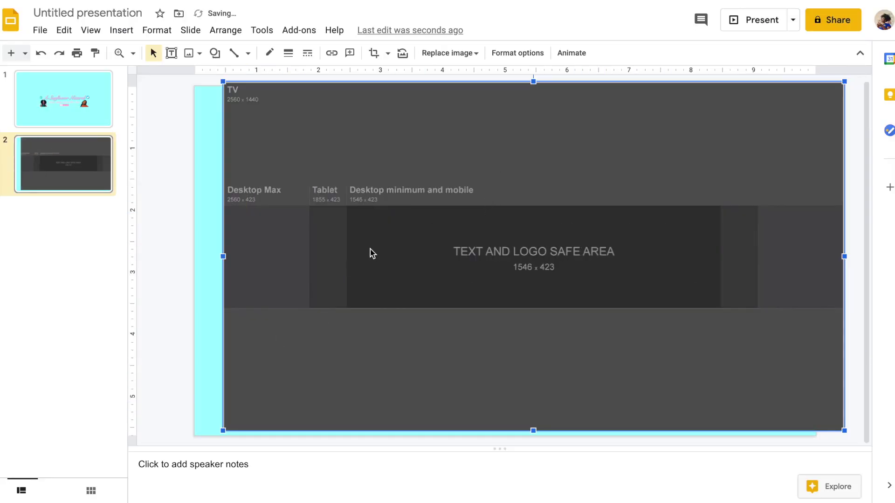
left_click_drag(373, 253, 347, 259)
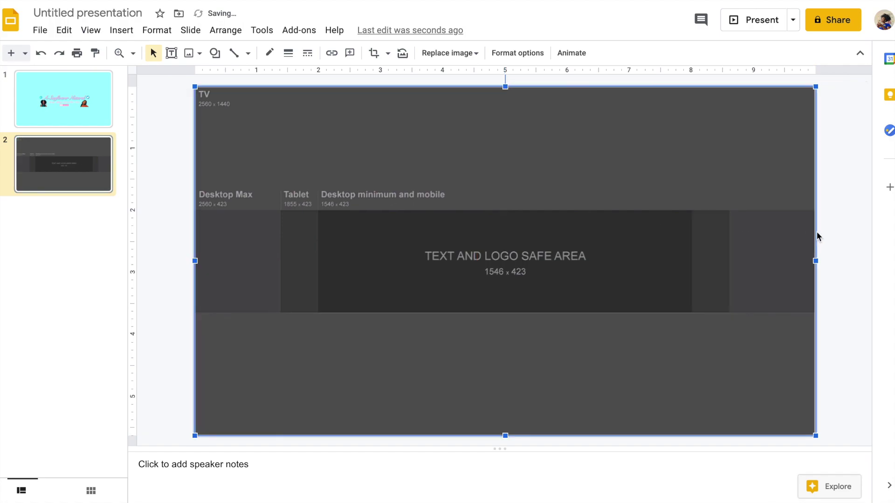
left_click(844, 204)
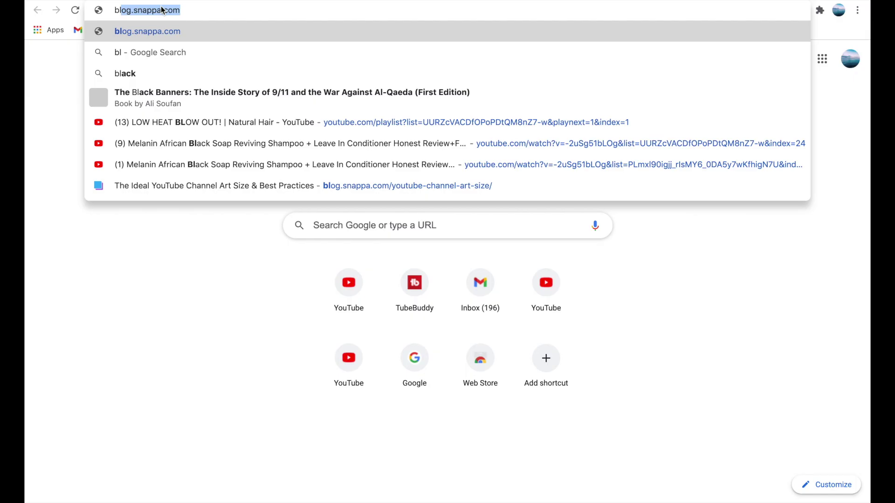
Step: Search the web for "blue instagram logo png" and open the round blue gradient icon from SeekPNG
type("ue ")
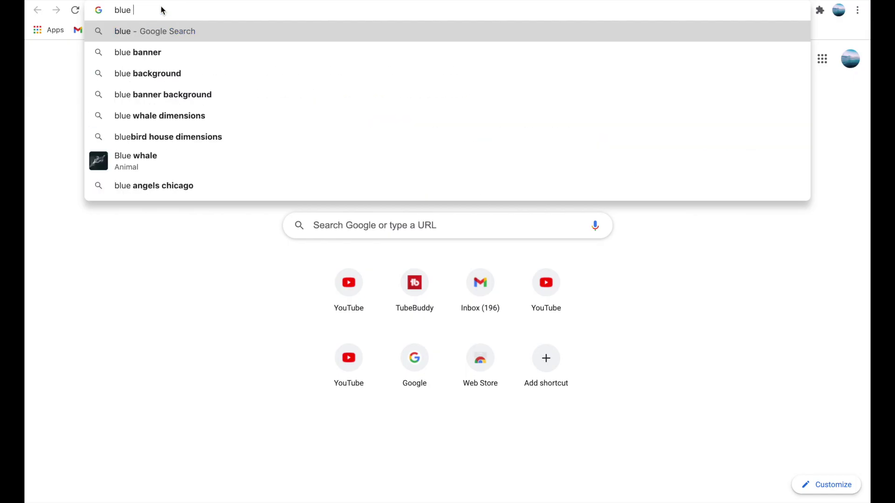
type("instagram log")
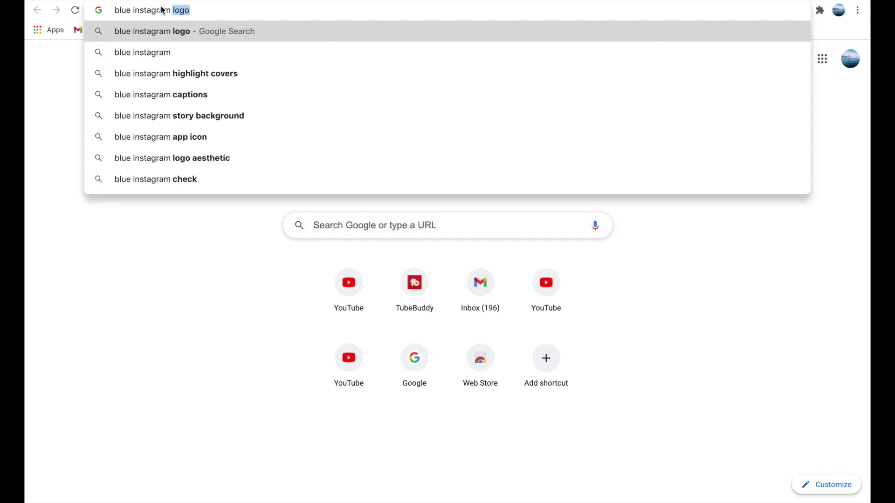
type("o")
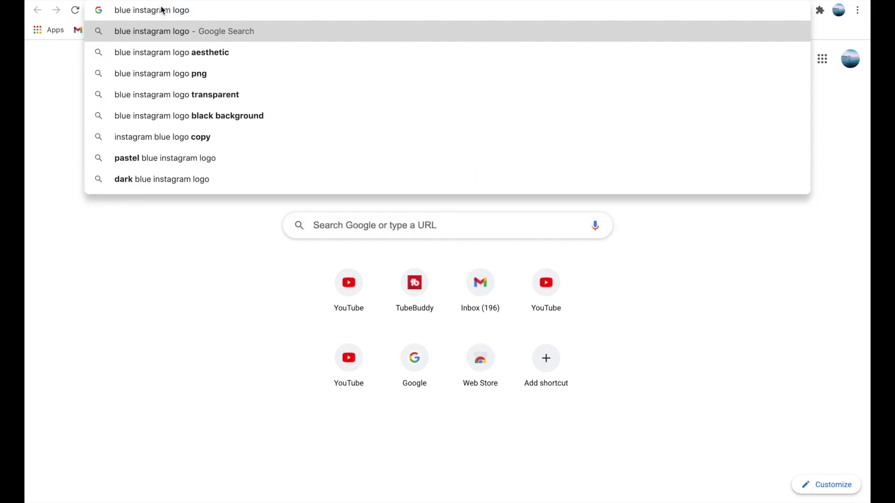
left_click(195, 65)
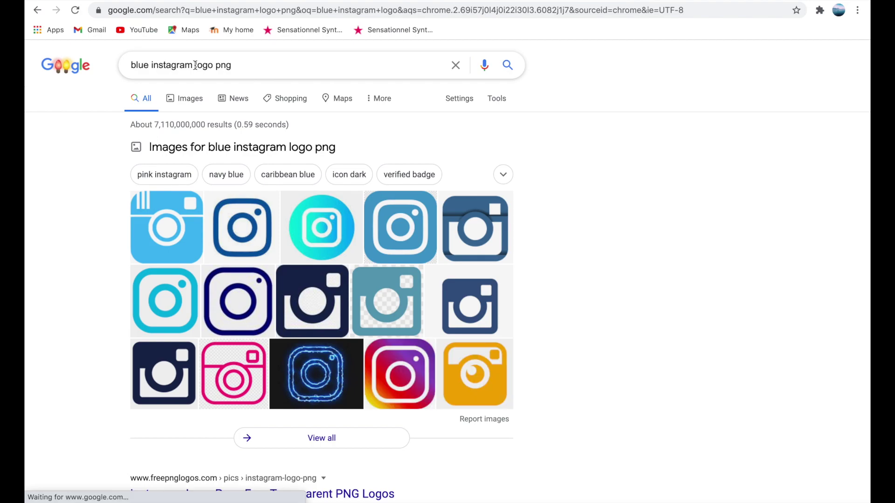
left_click(331, 254)
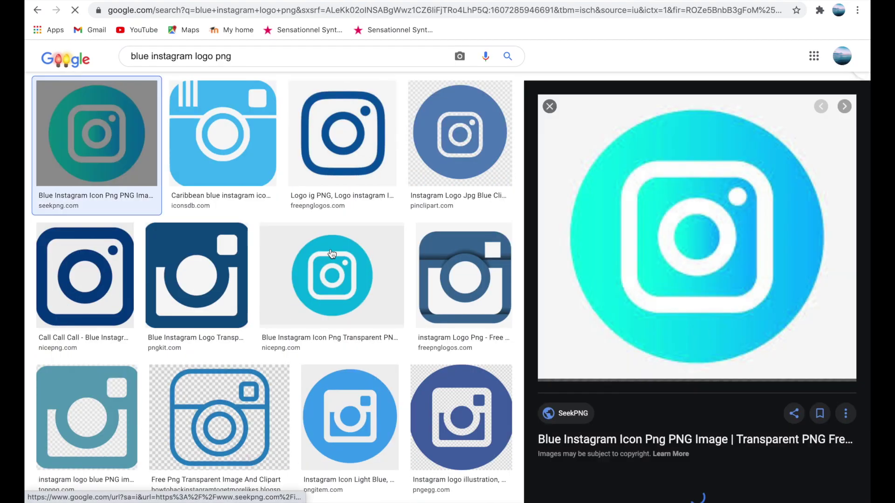
Step: Save the round blue Instagram icon as a PNG image in the Downloads folder
right_click(681, 261)
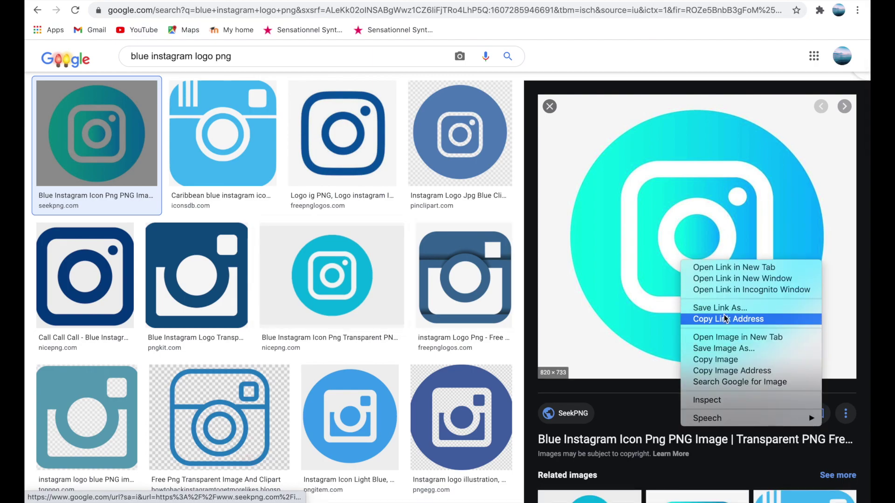
left_click(717, 351)
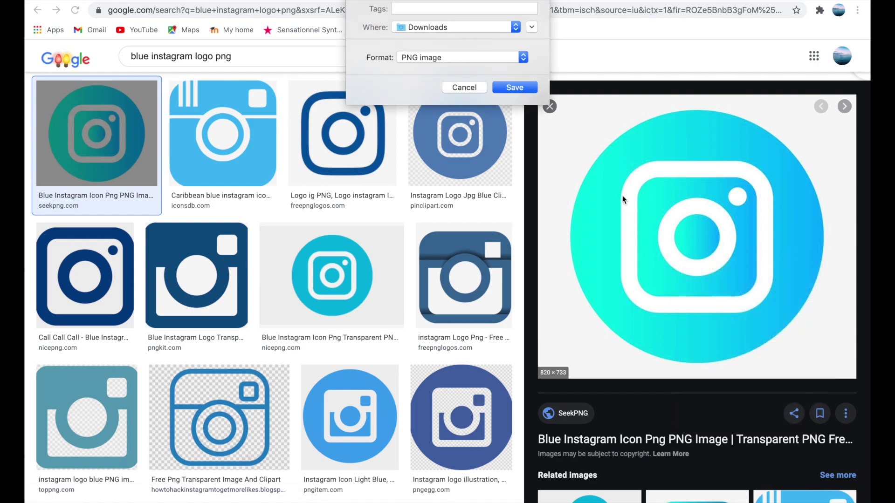
left_click(515, 87)
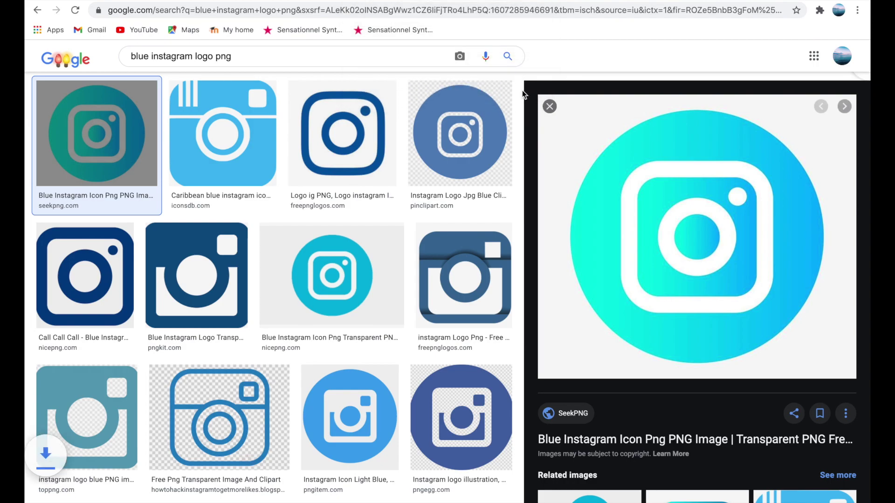
Step: Search images for "blue twitter logo png" and open the round blue Twitter logo from StickPNG
double_click(171, 55)
type("twitter")
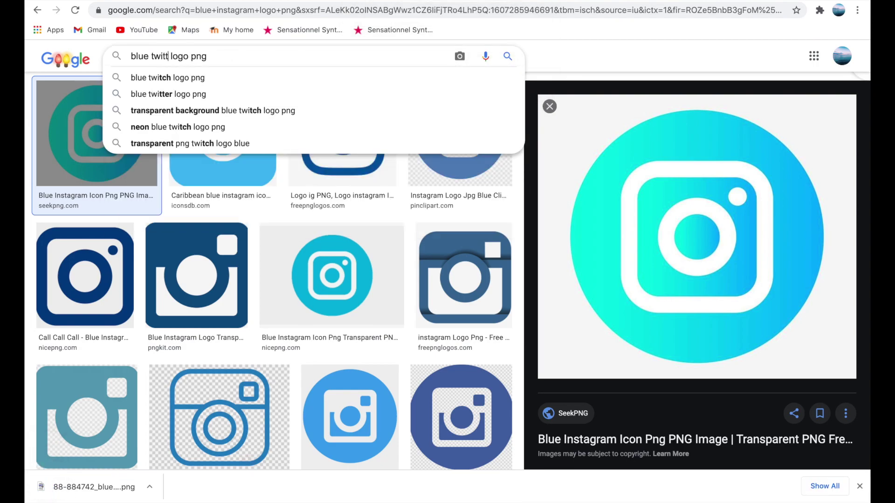
key("Return")
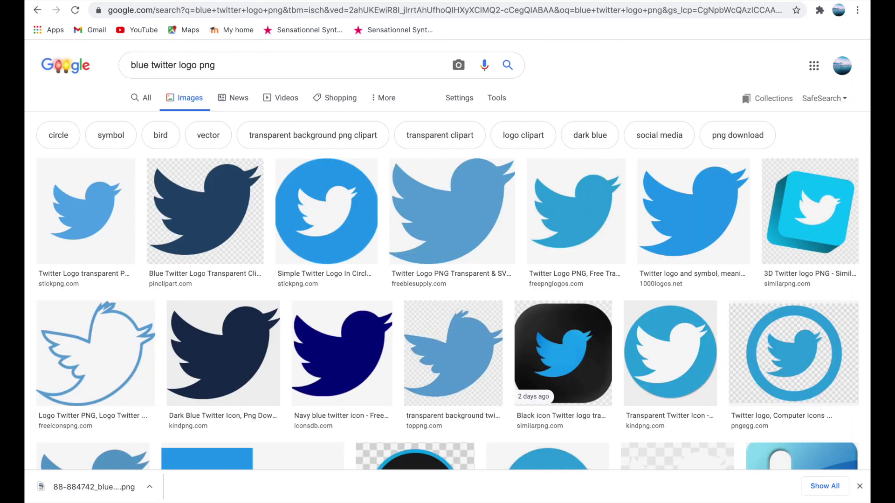
left_click(344, 198)
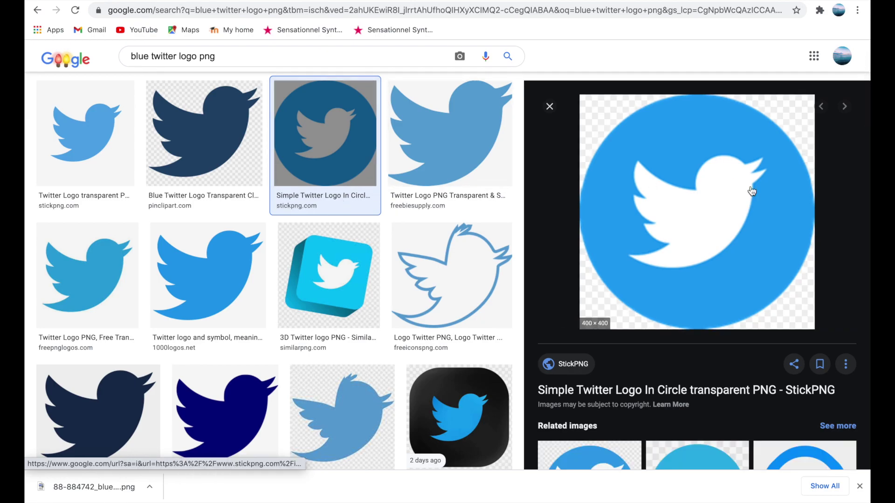
Step: Save the round Twitter logo as a PNG image in the Downloads folder
right_click(766, 198)
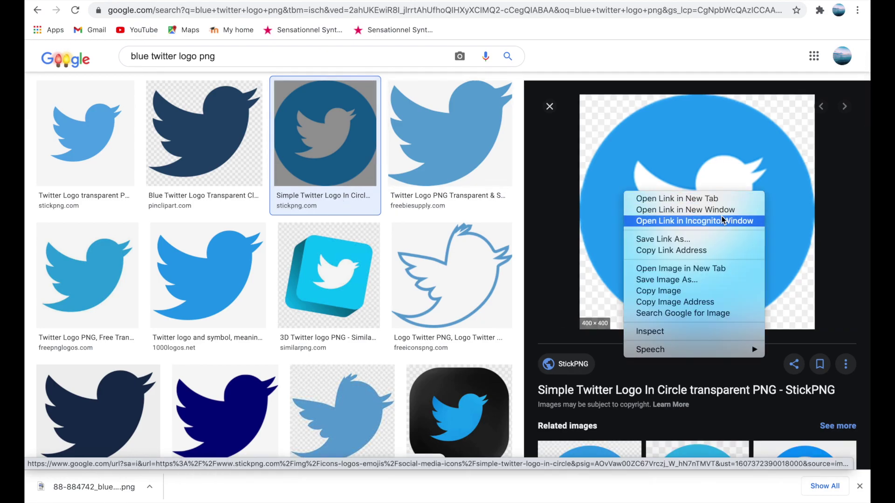
left_click(688, 280)
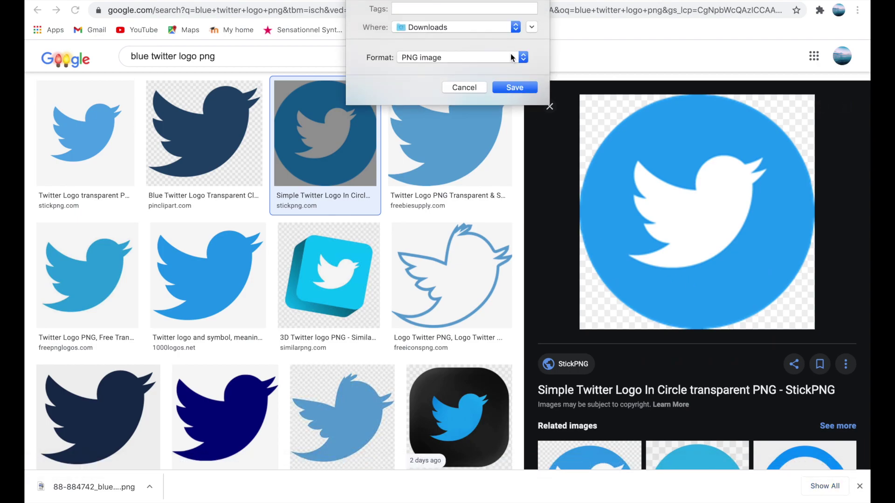
left_click(513, 87)
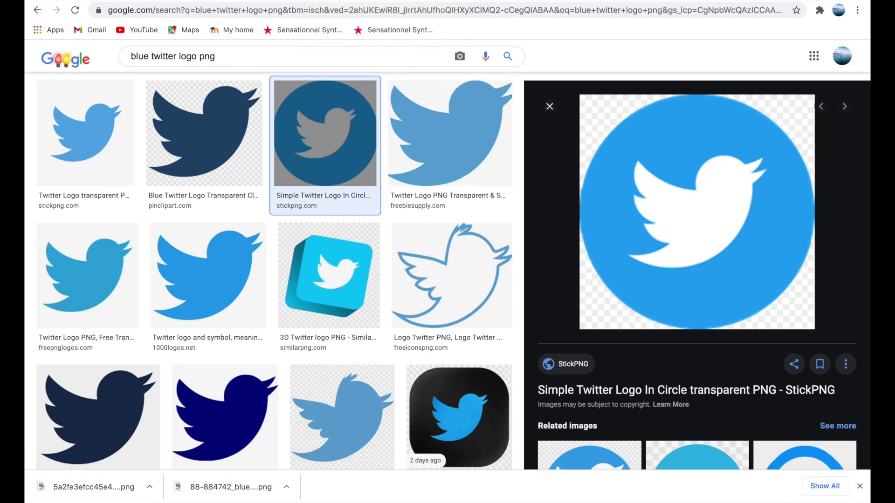
Step: Switch to the Google Slides presentation, add the downloaded Twitter logo to slide 2, and shrink it into the safe area's upper-right corner
left_click(377, 1)
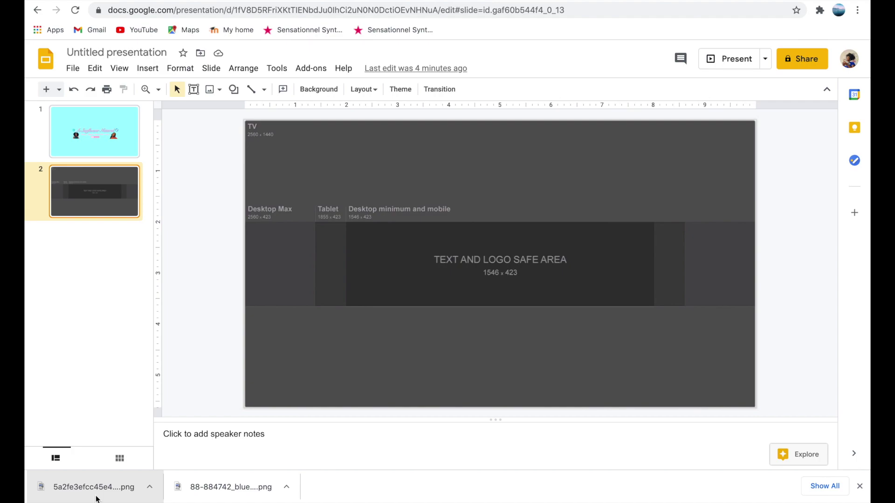
left_click_drag(96, 498, 343, 287)
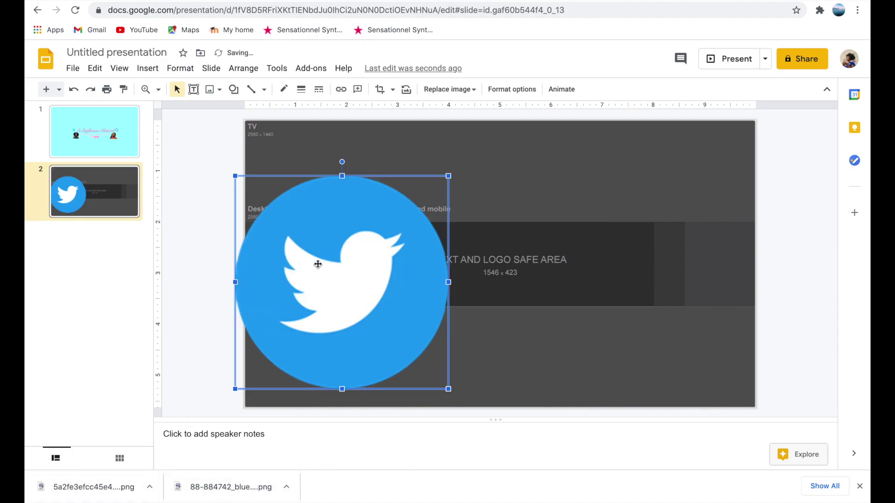
left_click_drag(332, 261, 475, 214)
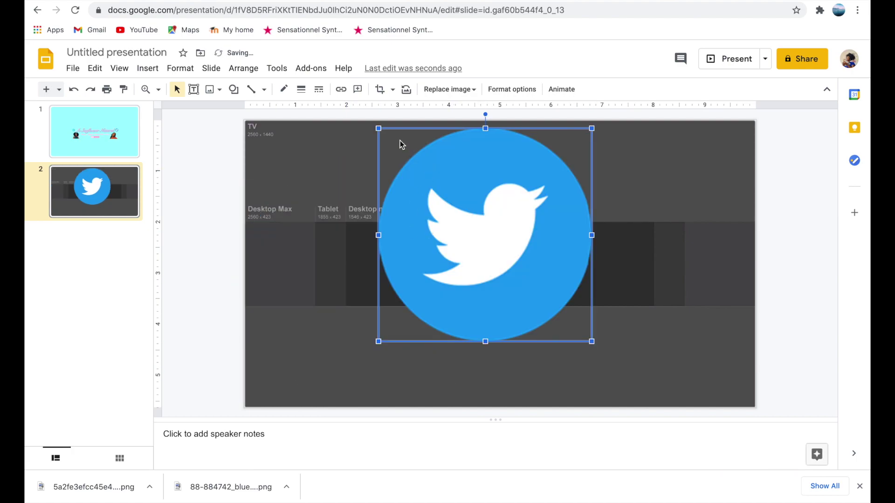
left_click_drag(378, 127, 527, 247)
left_click_drag(573, 302, 638, 237)
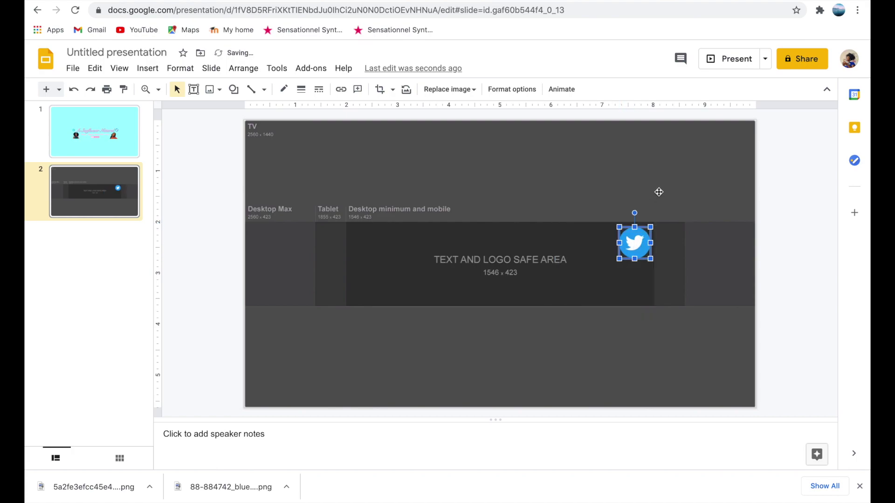
left_click(683, 170)
left_click(770, 184)
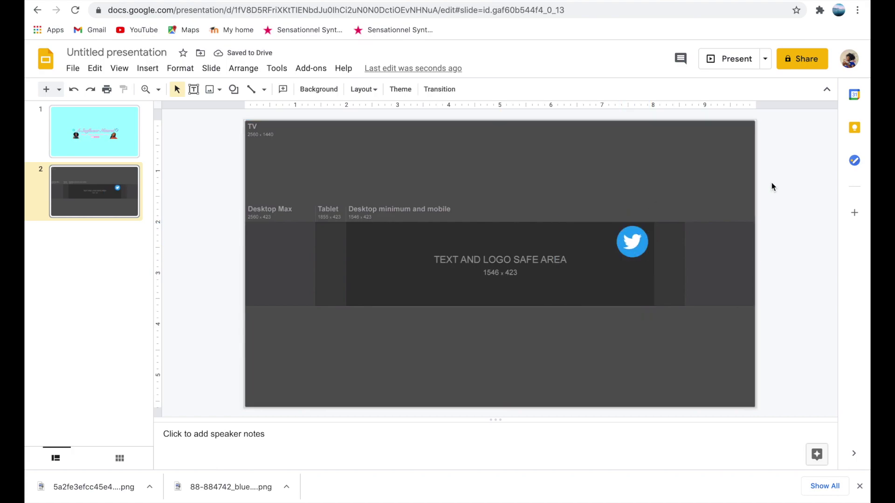
Step: Try adding the downloaded Instagram icon with its light background to slide 2, then remove it
left_click_drag(236, 493, 358, 300)
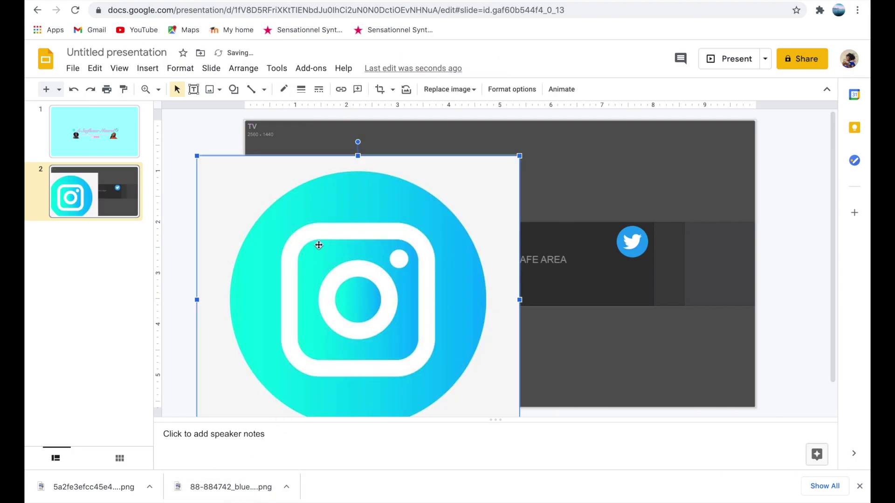
key("Delete")
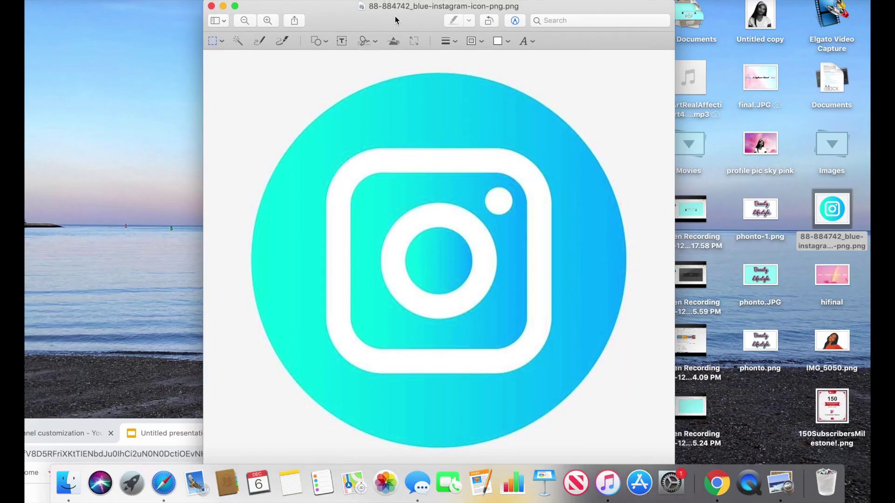
Step: In Preview, remove the light background around the Instagram icon with Instant Alpha and convert the document to PNG
left_click_drag(395, 19, 395, 19)
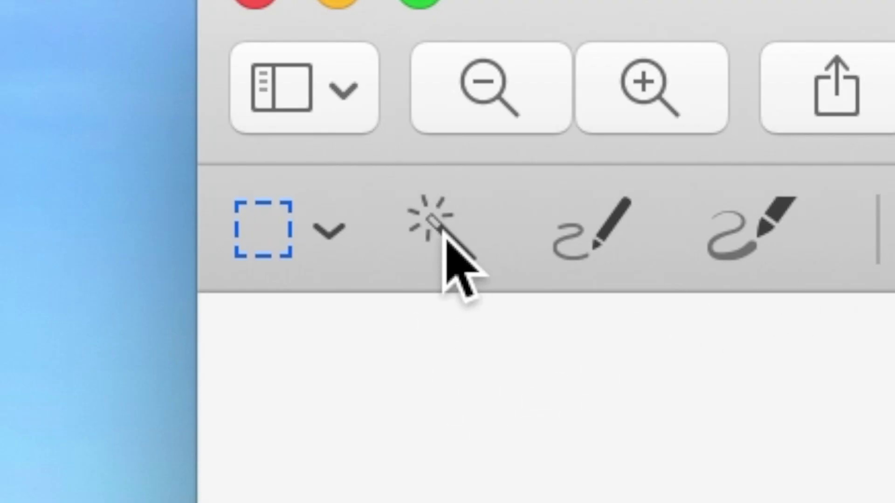
left_click(238, 44)
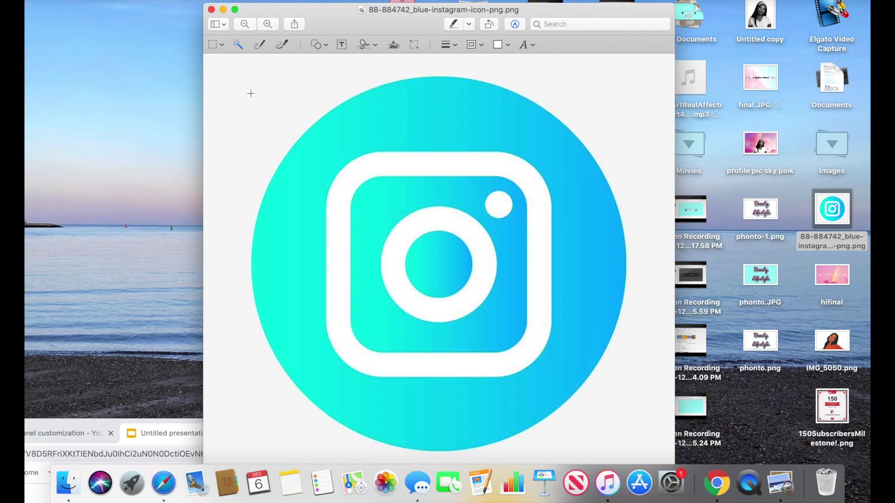
left_click_drag(251, 93, 269, 98)
key("Delete")
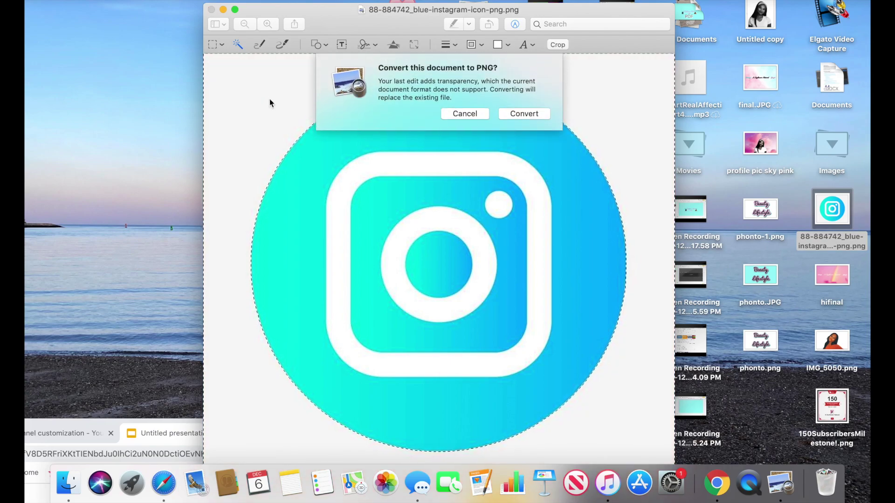
left_click(536, 114)
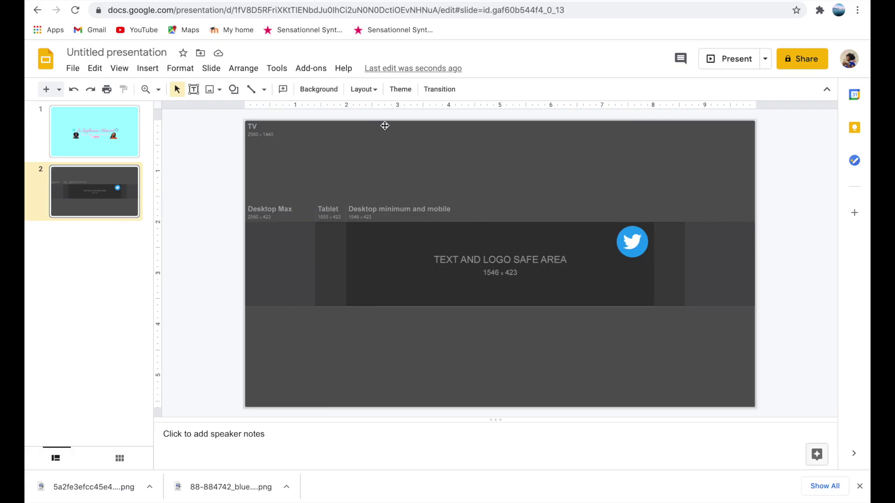
Step: Paste the transparent Instagram icon on slide 2 in Google Slides, shrink it to match the Twitter logo, and place it in the safe area's upper-left corner
key("super+v")
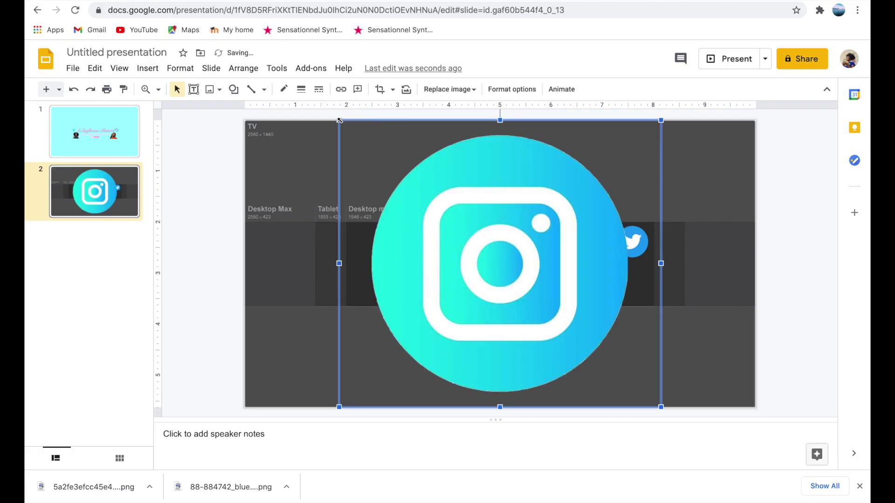
left_click_drag(340, 121, 559, 260)
left_click_drag(589, 306, 431, 255)
left_click_drag(337, 209, 471, 308)
left_click_drag(469, 322, 351, 233)
left_click_drag(373, 252, 389, 226)
left_click(624, 242)
left_click(363, 248)
left_click_drag(348, 262, 367, 241)
left_click(433, 184)
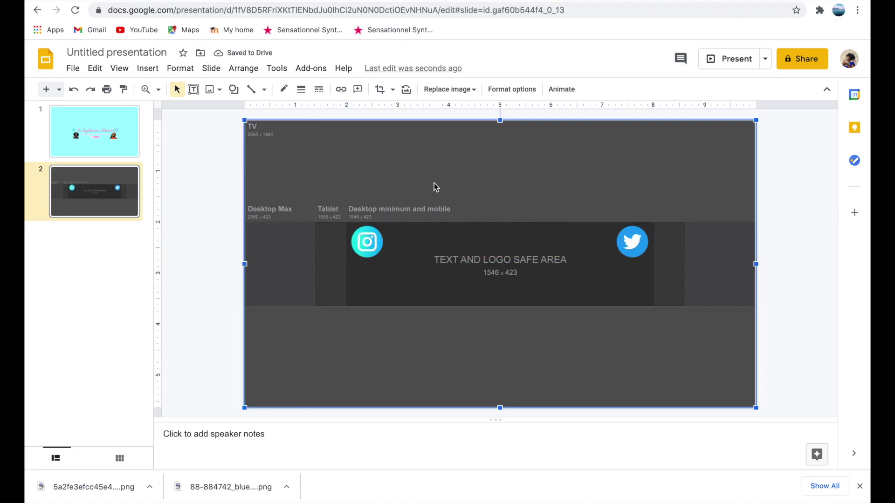
left_click(792, 225)
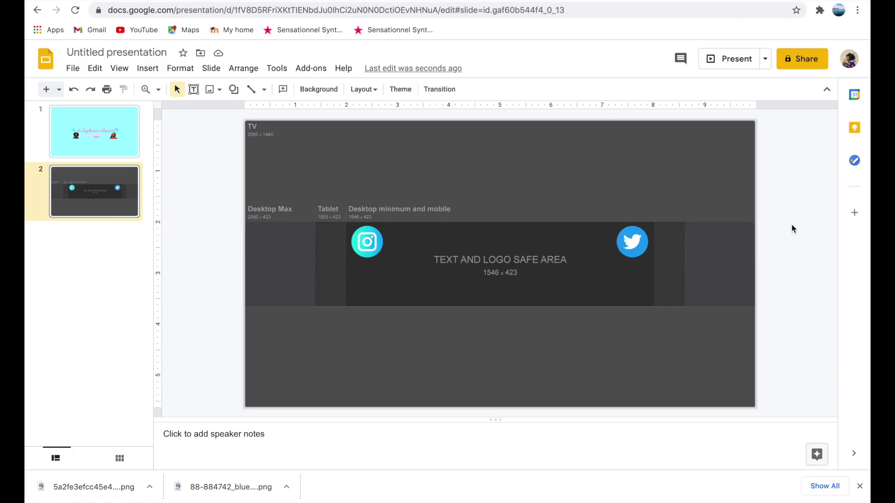
Step: Search the web in a new tab for "pink subscribe button png" and open the light pink script-style Subscribe button from PNGitem
key("ctrl+t")
type("pink ")
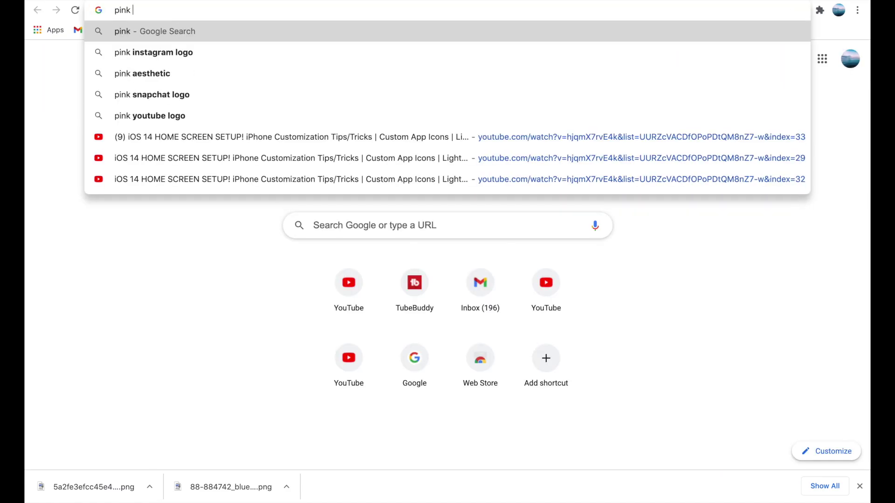
type("subscri")
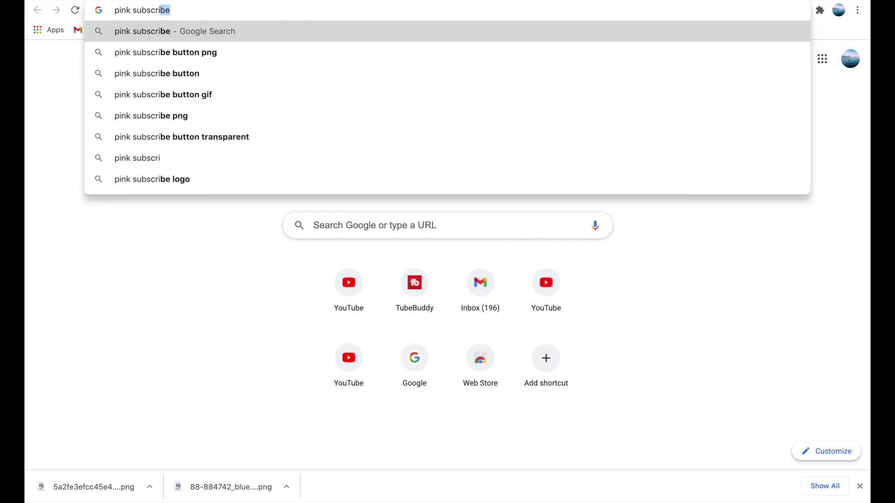
type("be")
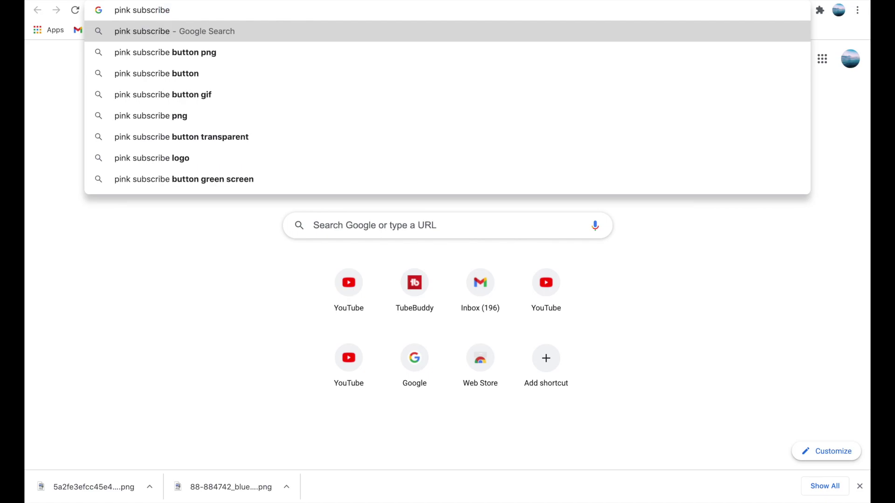
left_click(150, 51)
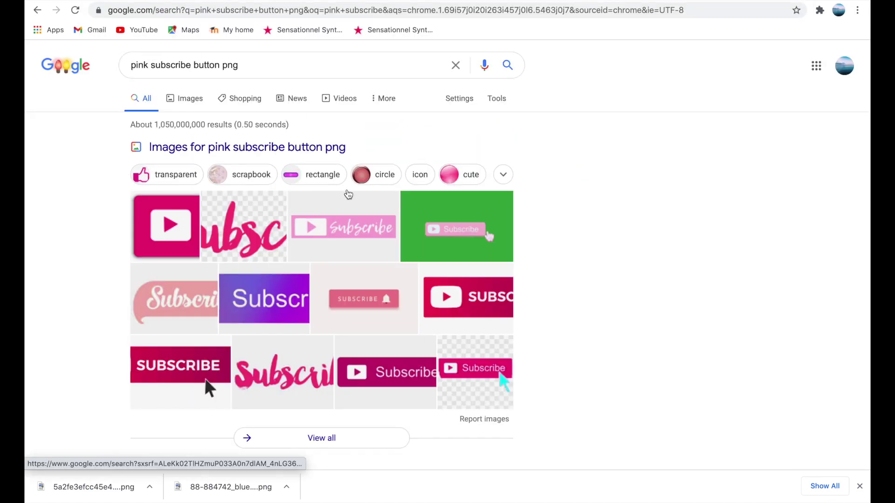
left_click(351, 246)
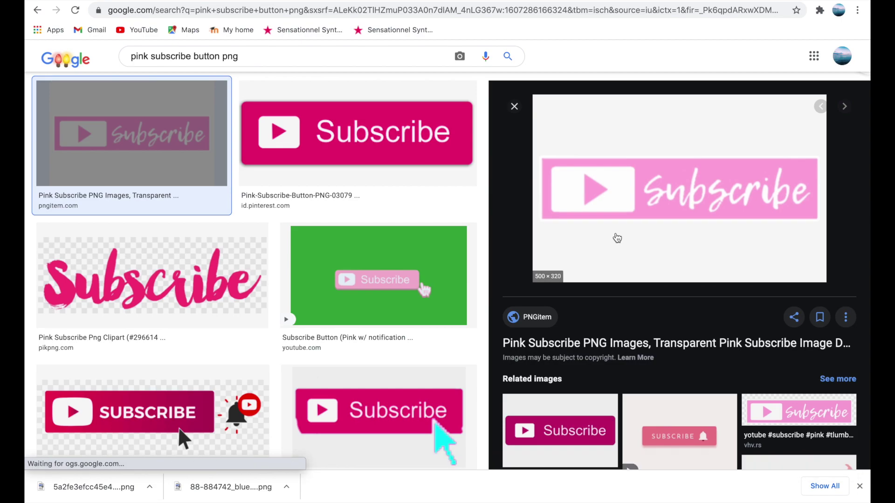
Step: Save the light pink Subscribe button image to the computer
right_click(615, 237)
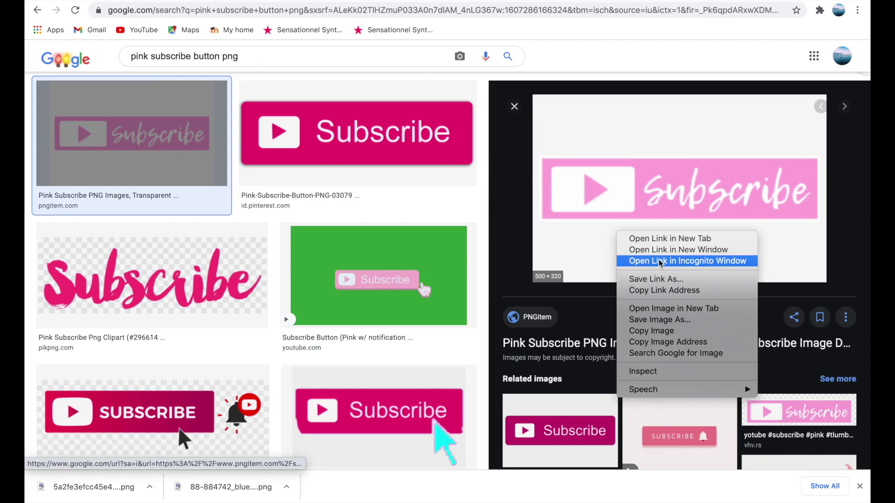
left_click(649, 320)
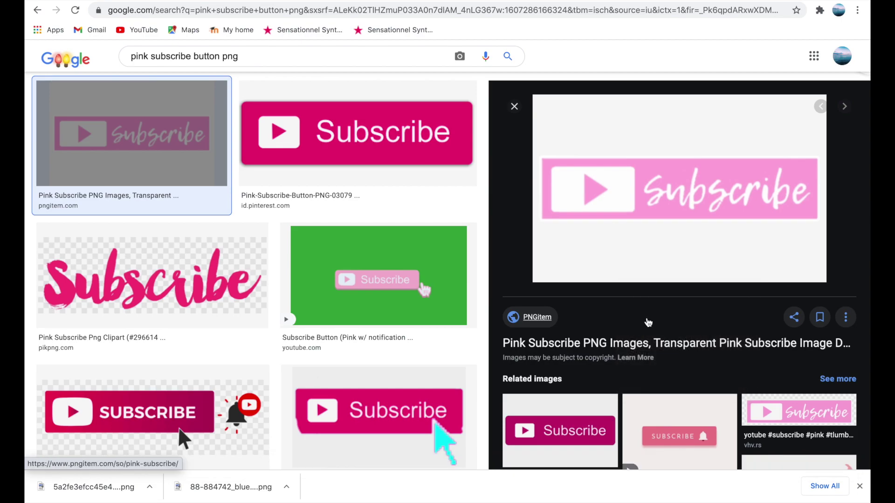
left_click(521, 89)
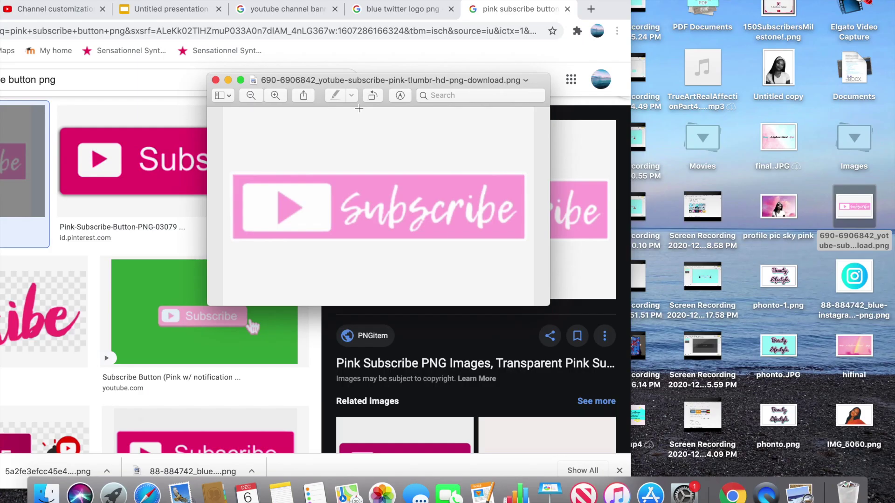
Step: In Preview, remove the Subscribe button's light background with Instant Alpha, convert it to PNG, and copy the whole image
left_click(400, 95)
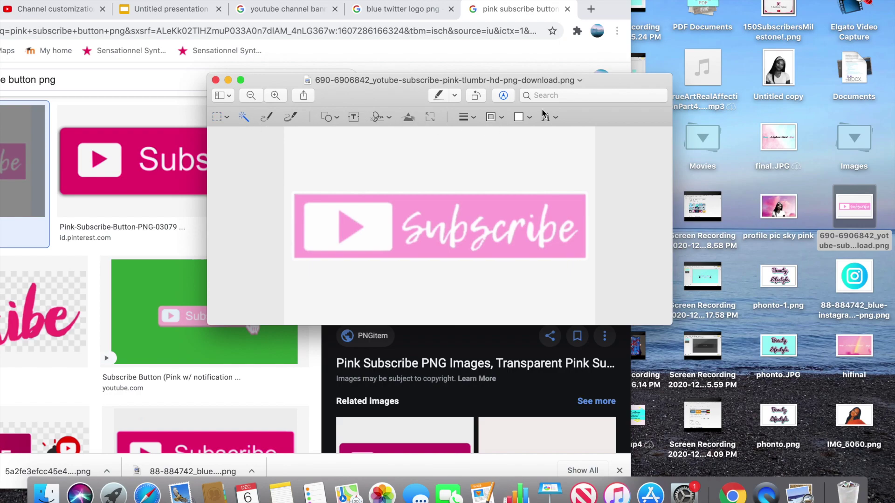
left_click_drag(345, 142, 345, 145)
key("Delete")
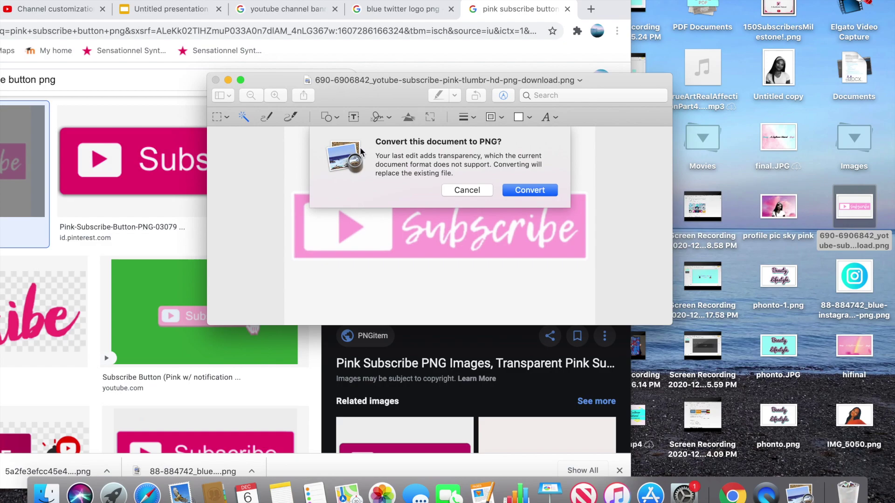
left_click(527, 196)
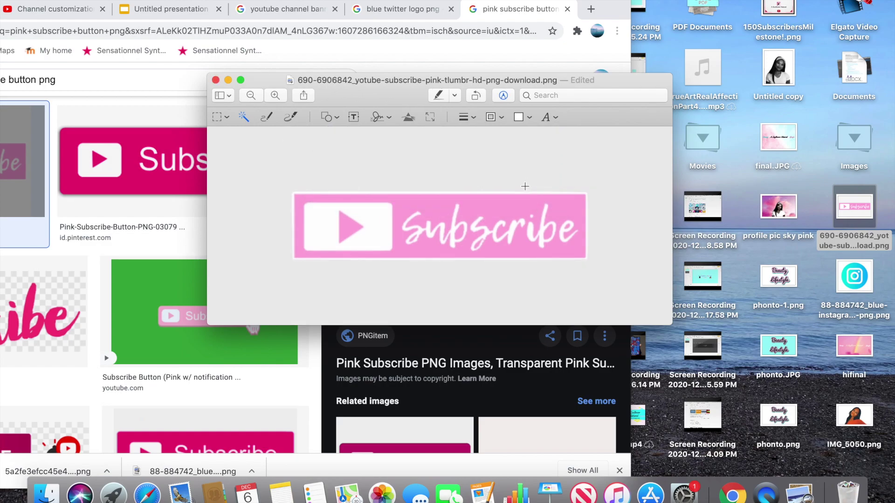
key("super+a")
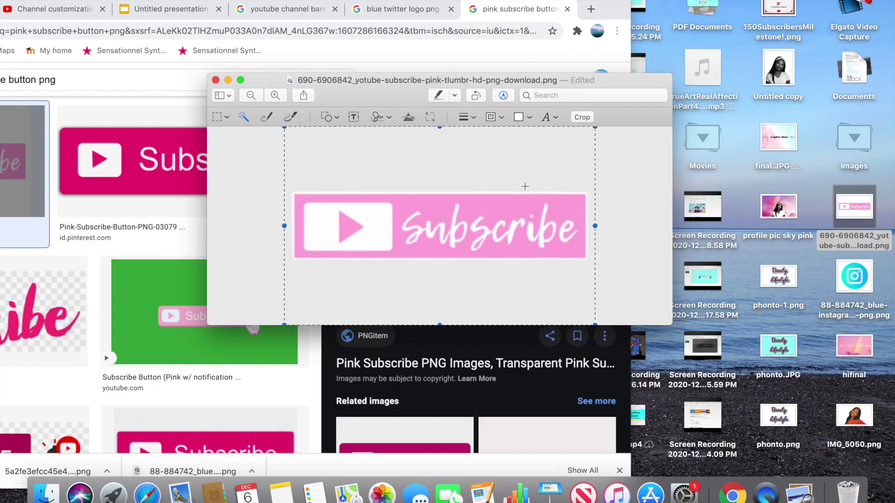
left_click(216, 79)
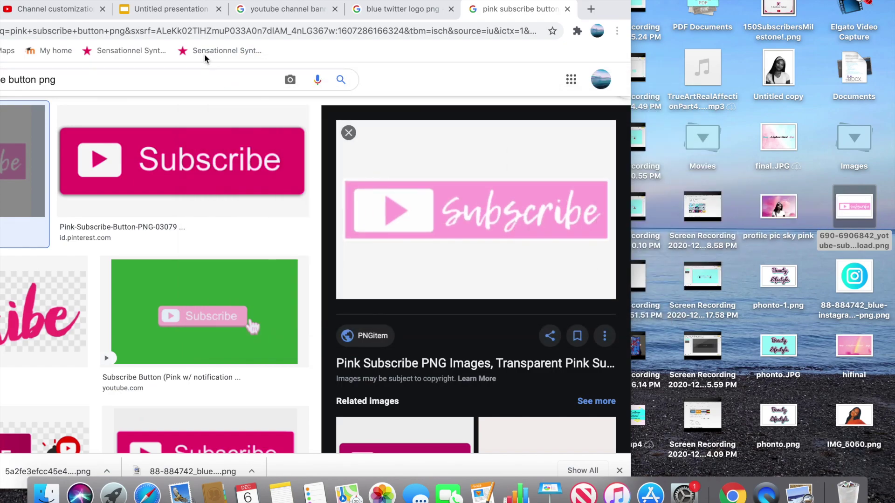
Step: Paste the Subscribe button on slide 2 in Google Slides, shrink it, and centre it below the 1546 x 423 label inside the safe area
left_click(191, 12)
left_click_drag(46, 2, 289, 2)
left_click(116, 11)
key("super+v")
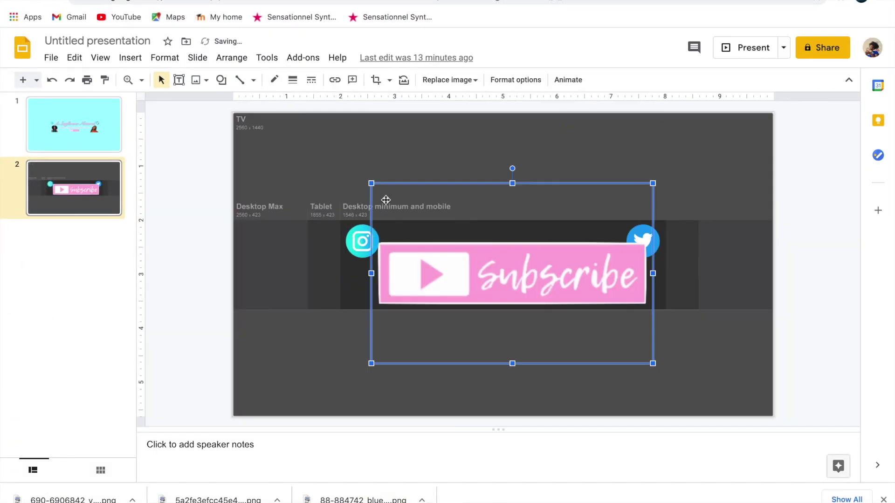
left_click_drag(371, 182, 559, 267)
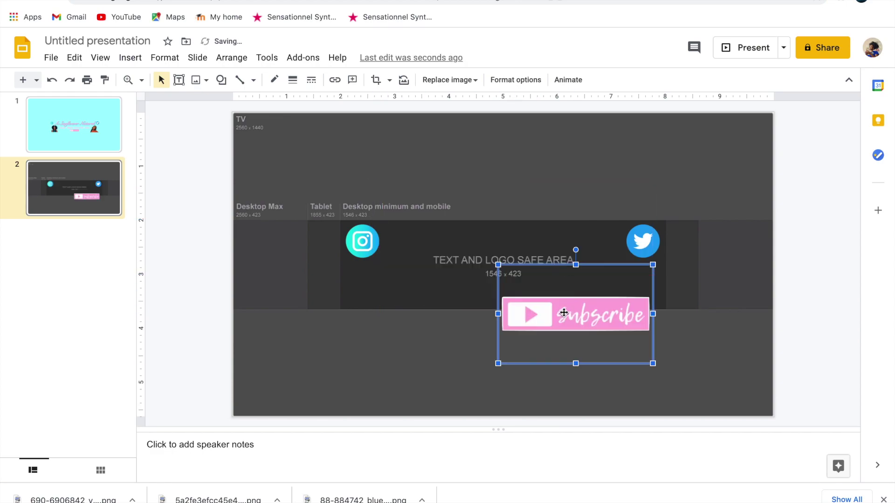
left_click_drag(563, 314, 516, 288)
left_click_drag(447, 240, 503, 273)
left_click_drag(547, 305, 504, 292)
left_click(812, 318)
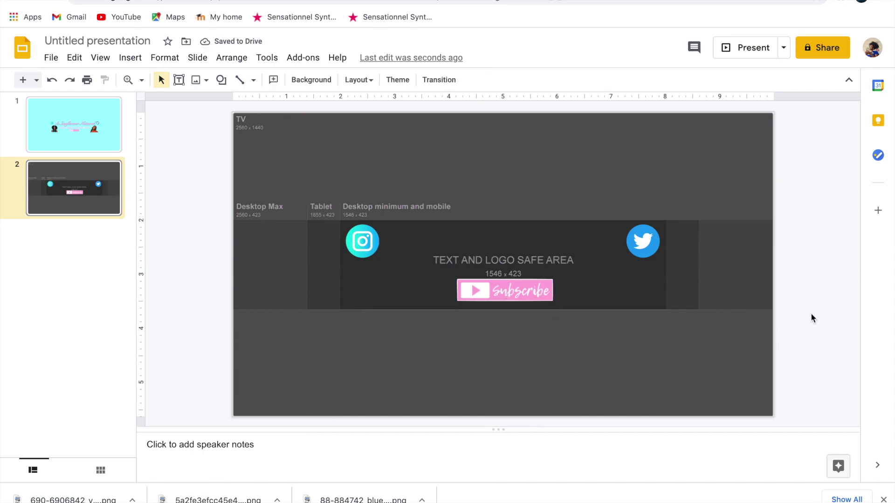
Step: Check the finished example banner on slide 1 and return to the template on slide 2
left_click(84, 114)
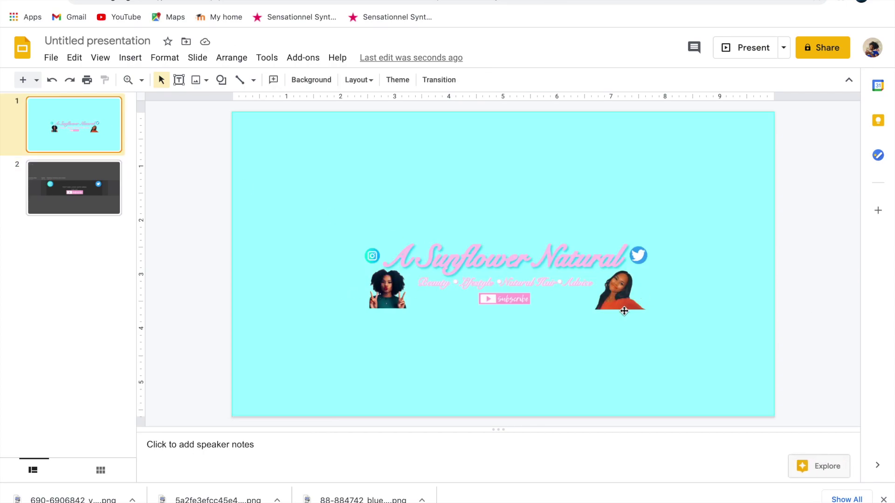
left_click(74, 182)
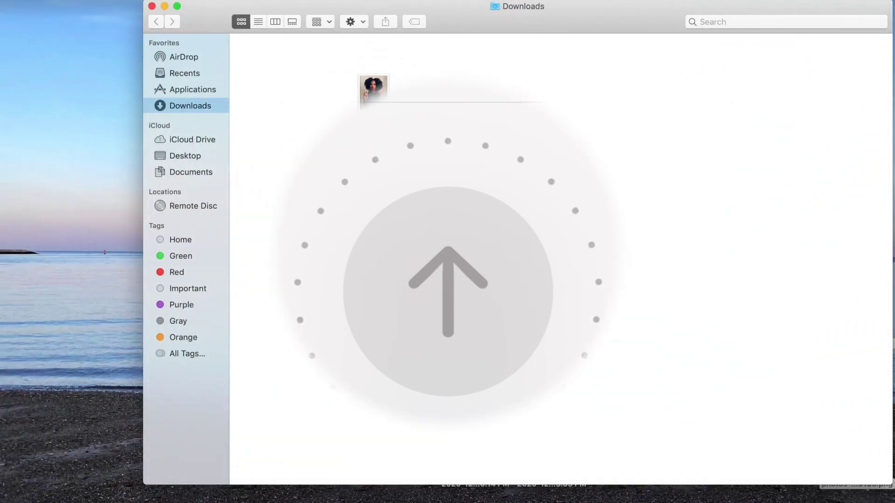
Step: From the Downloads folder, open IMG_2681.jpg and IMG_5266.jpg in Preview, and show the markup tools for IMG_5266.jpg
double_click(442, 116)
left_click(807, 143)
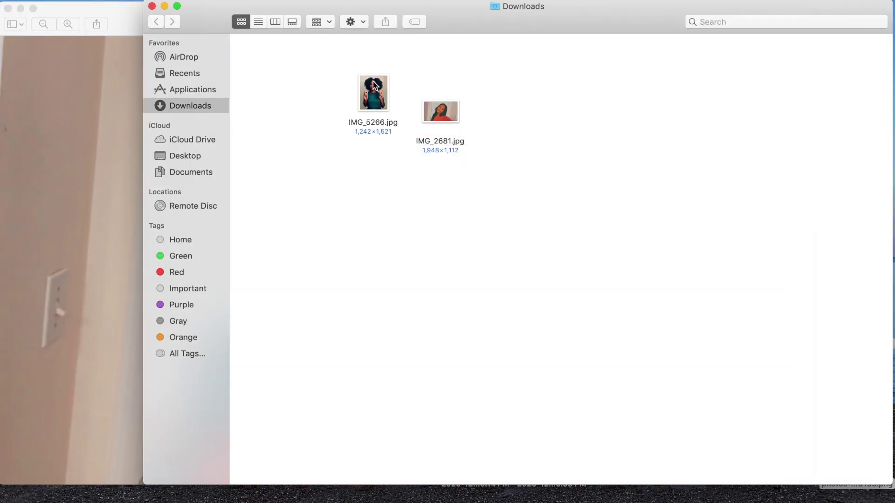
double_click(372, 84)
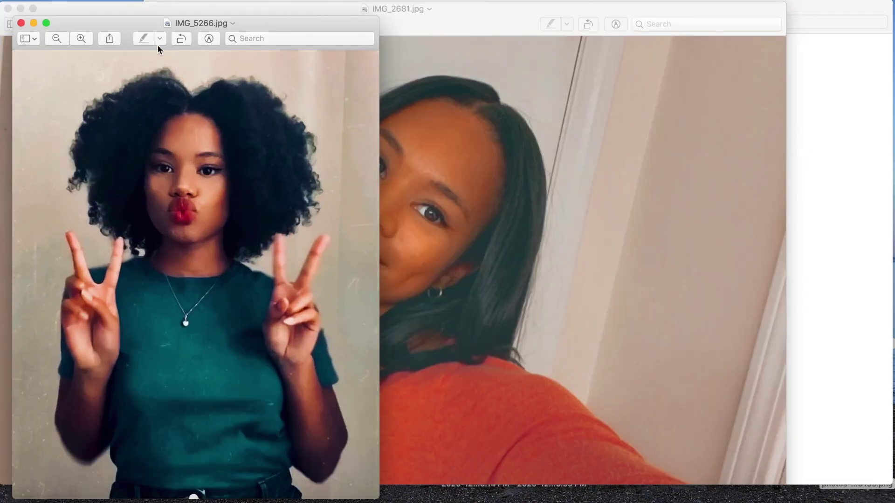
left_click_drag(213, 24, 446, 29)
left_click(446, 45)
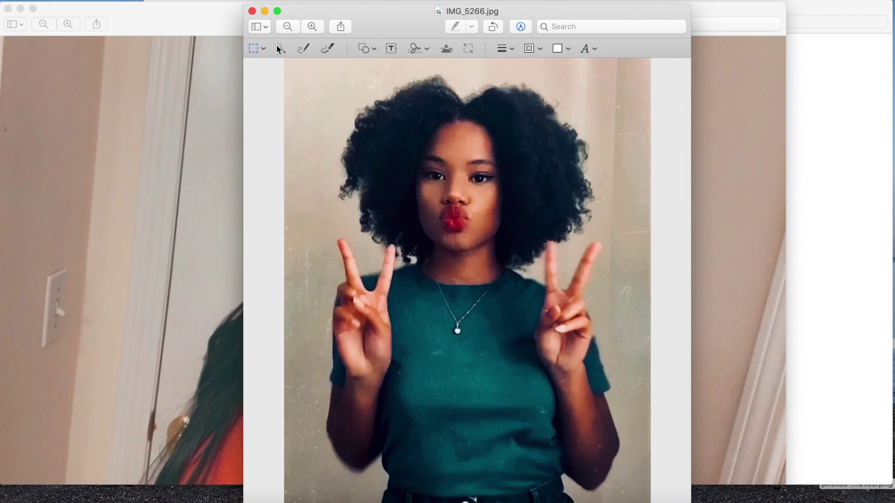
Step: Remove the main wall background around the woman in IMG_5266.jpg with Instant Alpha, converting the image to PNG
left_click_drag(306, 88, 317, 91)
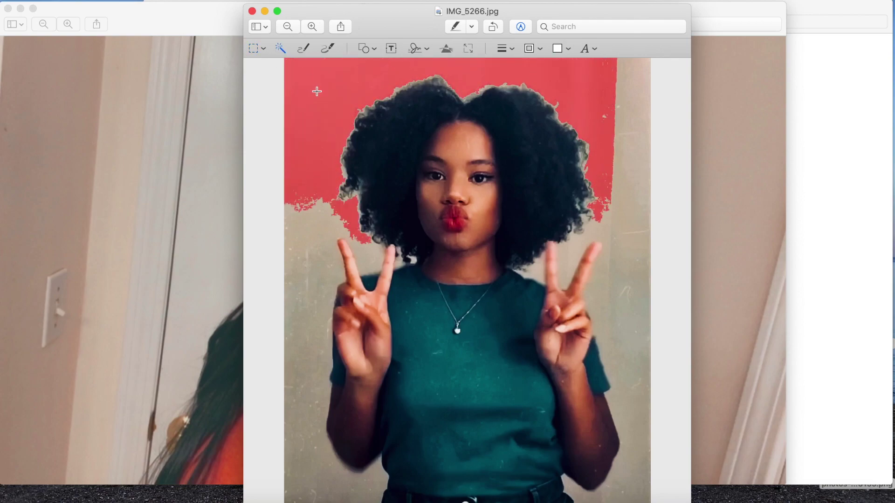
key("Delete")
left_click(557, 122)
left_click_drag(623, 115, 612, 117)
left_click_drag(296, 354, 307, 353)
key("Delete")
left_click_drag(363, 253, 405, 262)
key("Delete")
key("Delete")
left_click_drag(621, 316, 626, 320)
key("Delete")
Step: Erase the leftover background patches at the upper corner, beside the shoulder and along the bottom edge of IMG_5266.png
key("Delete")
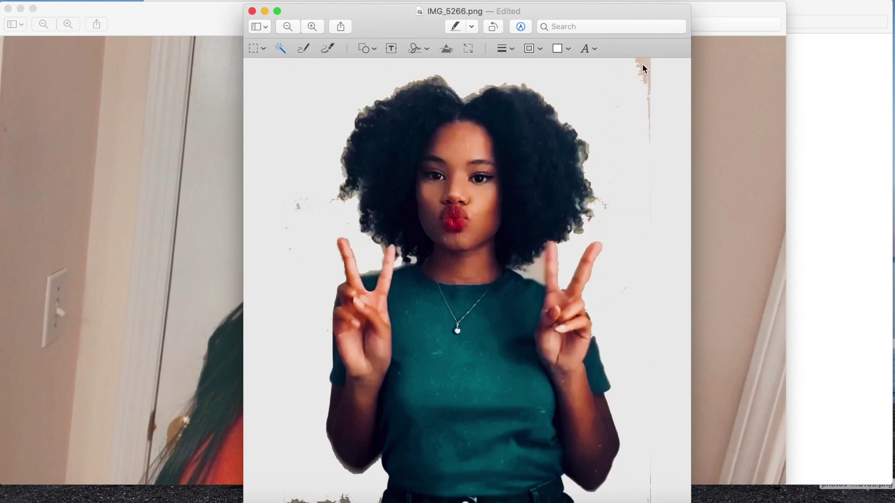
left_click_drag(643, 68, 643, 68)
key("Delete")
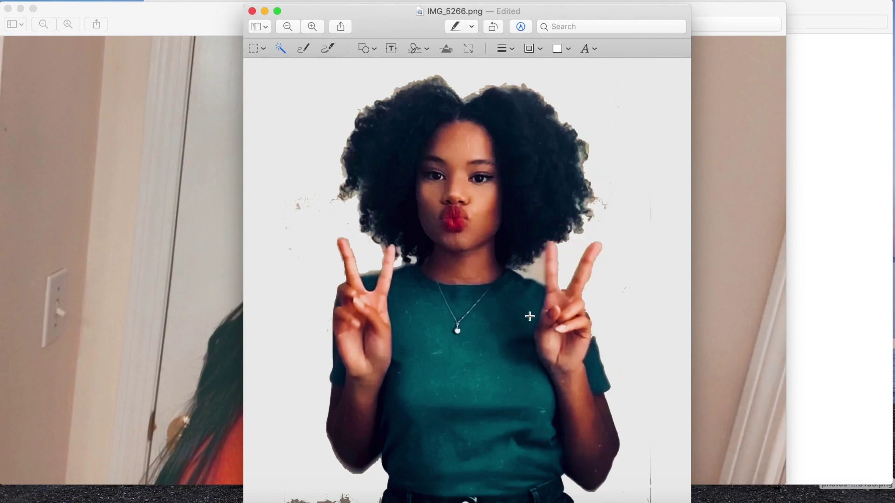
left_click_drag(533, 270, 549, 271)
key("Delete")
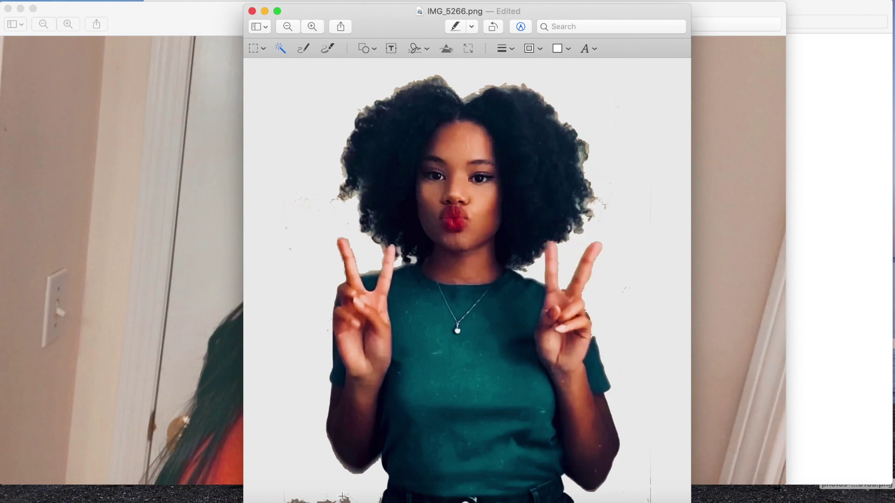
left_click_drag(342, 497, 342, 497)
Step: Try to clear the fringe around the top of the hair with Instant Alpha, and undo that removal
key("Delete")
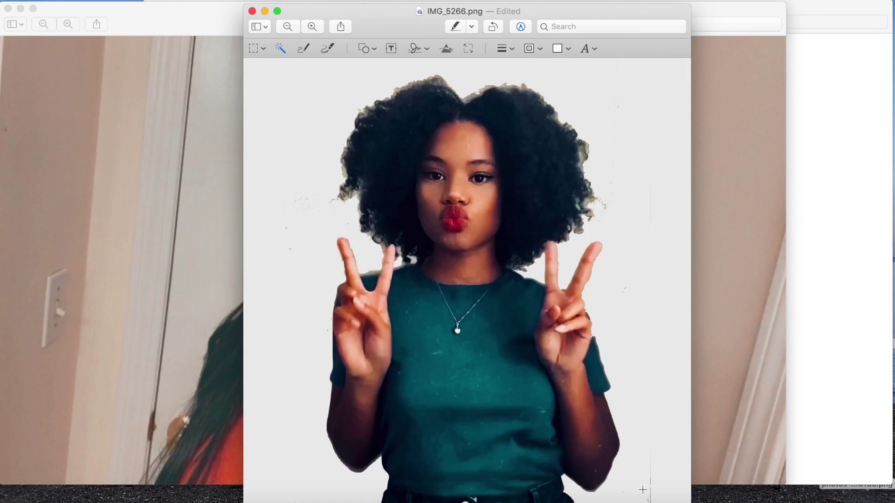
left_click_drag(468, 99, 481, 98)
key("Delete")
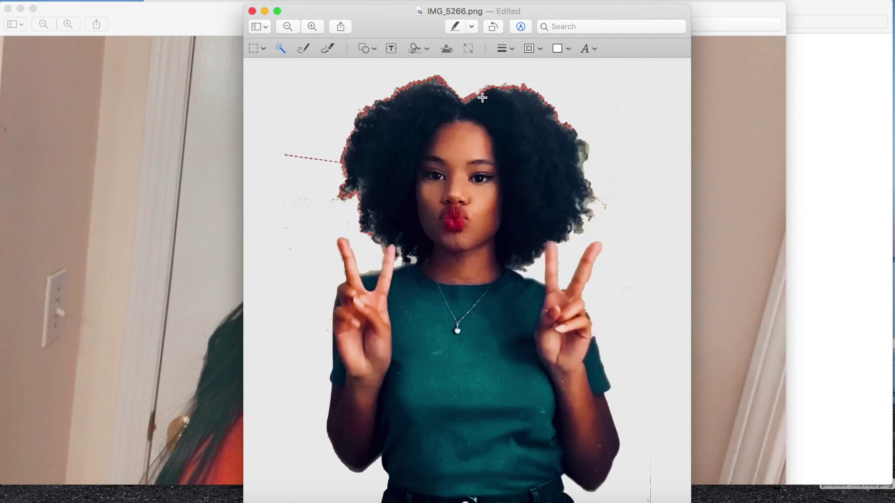
key("Delete")
key("super+z")
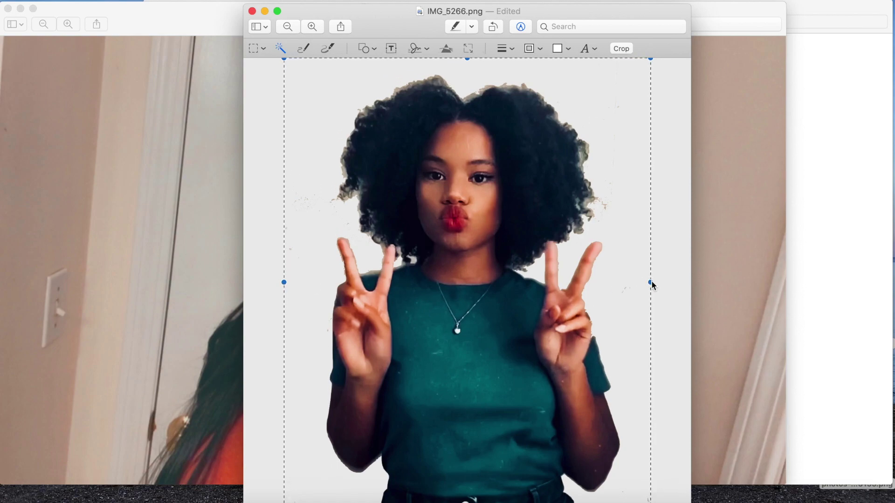
Step: Tighten the full-image selection around the woman in IMG_5266.png, copy it, and close the image
left_click_drag(650, 283, 624, 285)
left_click_drag(285, 282, 321, 283)
left_click_drag(473, 59, 472, 72)
left_click(252, 11)
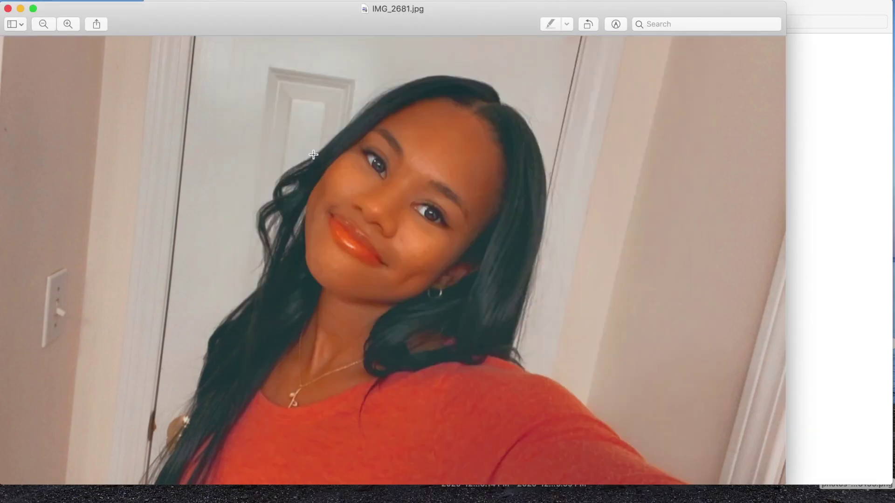
Step: In Google Slides, paste the green-shirt cutout on slide 2, shrink it, and place it between the Instagram logo and the Subscribe button
key("ctrl+Up")
mouse_move(352, 10)
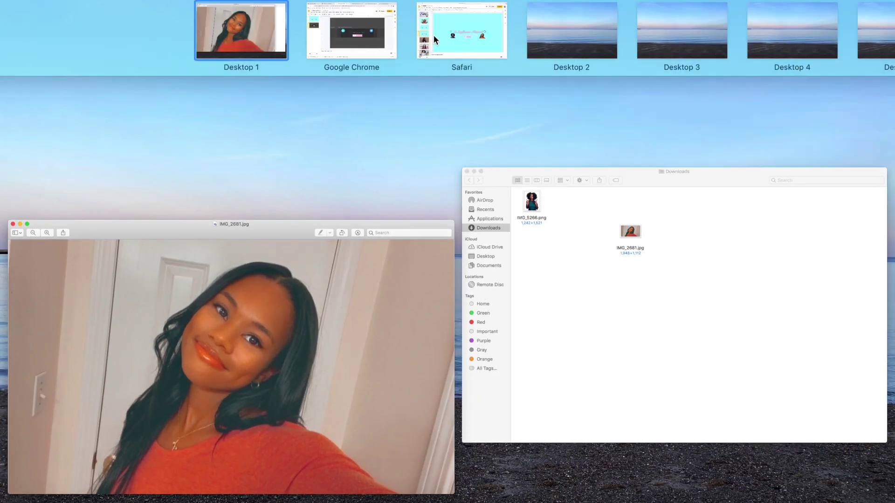
left_click(367, 35)
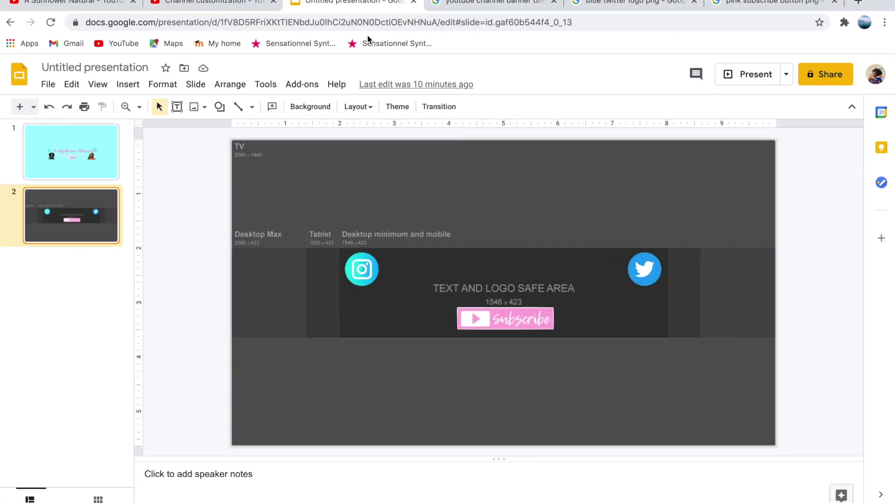
key("super+v")
left_click_drag(415, 158, 568, 344)
left_click_drag(596, 414, 463, 372)
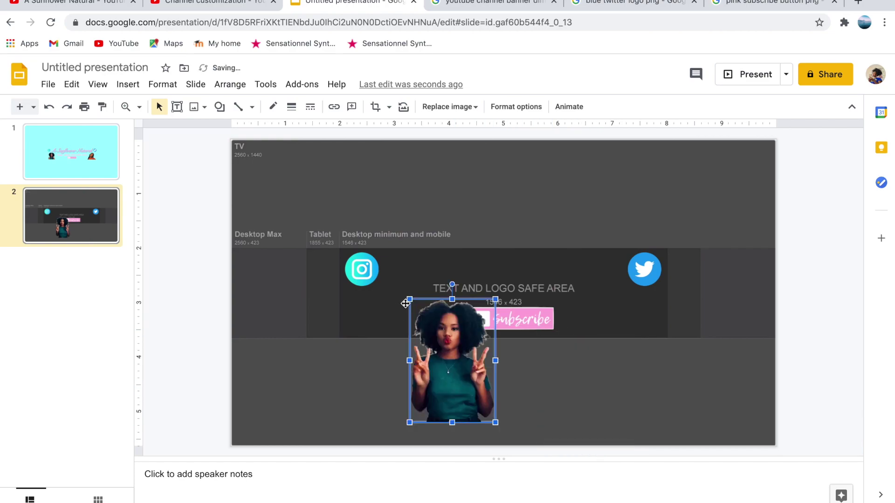
mouse_move(409, 300)
left_mouse_down()
mouse_move(432, 329)
mouse_move(389, 299)
mouse_move(396, 302)
left_mouse_up()
left_click_drag(432, 344, 416, 319)
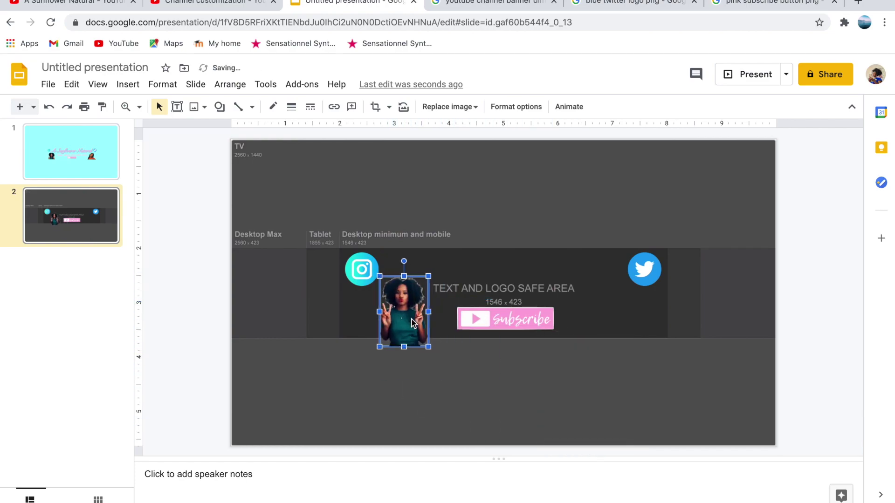
Step: Crop the bottom of the green-shirt cutout to the lower edge of the safe area
double_click(407, 321)
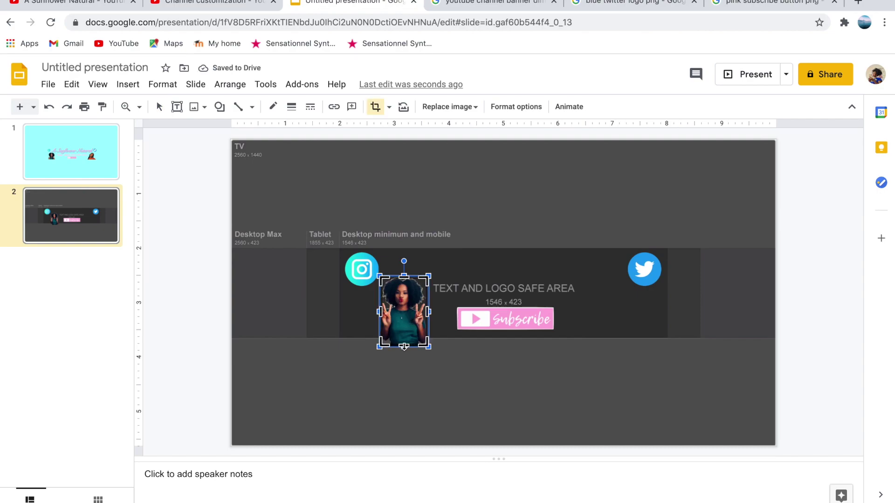
left_click(466, 380)
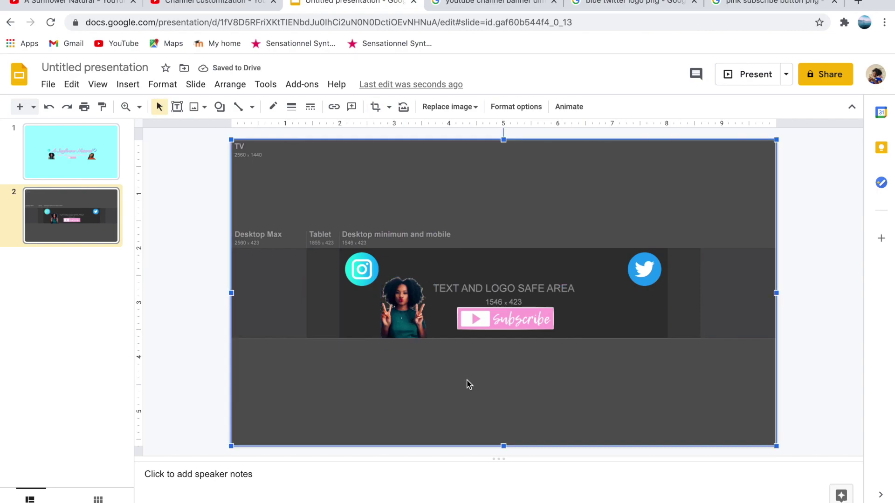
left_click(803, 297)
Step: Back in Preview, remove the wall and door left of and above the woman in IMG_2681.jpg with Instant Alpha, converting to PNG
key("ctrl+Up")
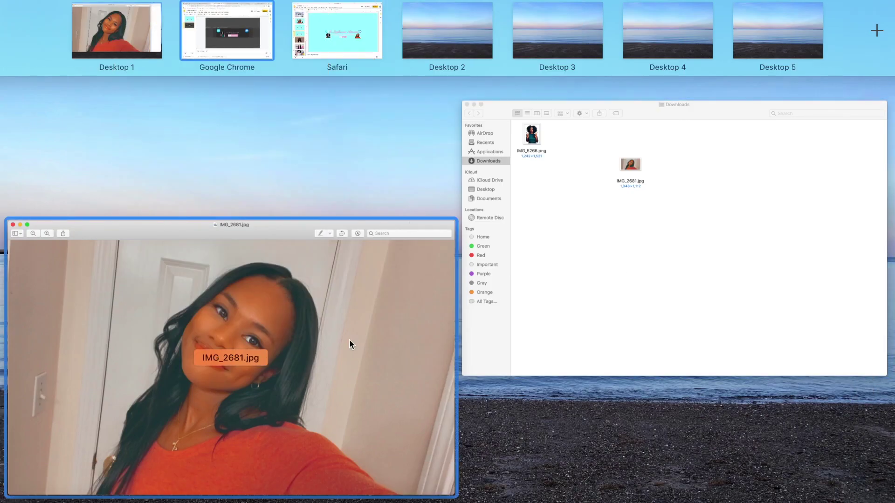
left_click(350, 344)
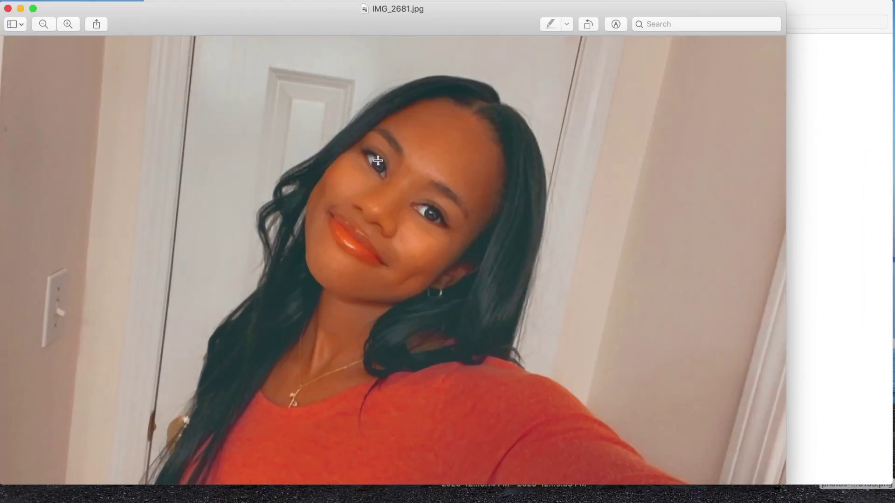
left_click(624, 24)
left_click_drag(105, 130, 110, 131)
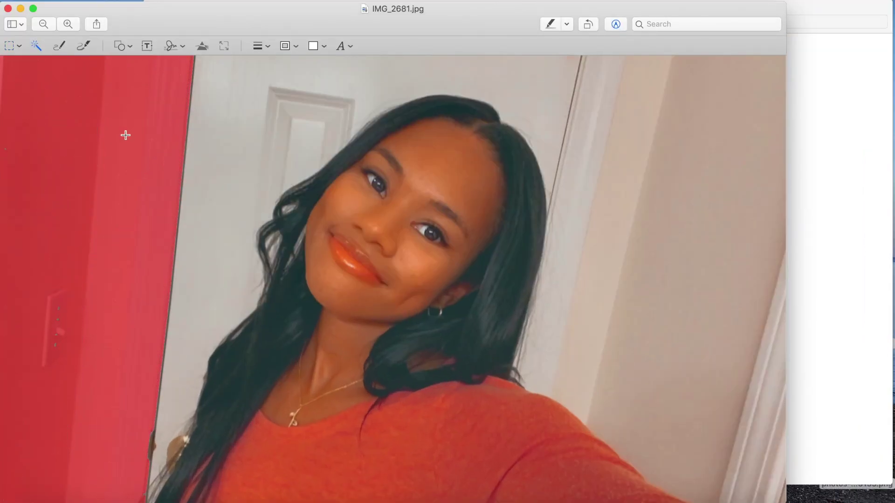
key("Delete")
left_click(486, 119)
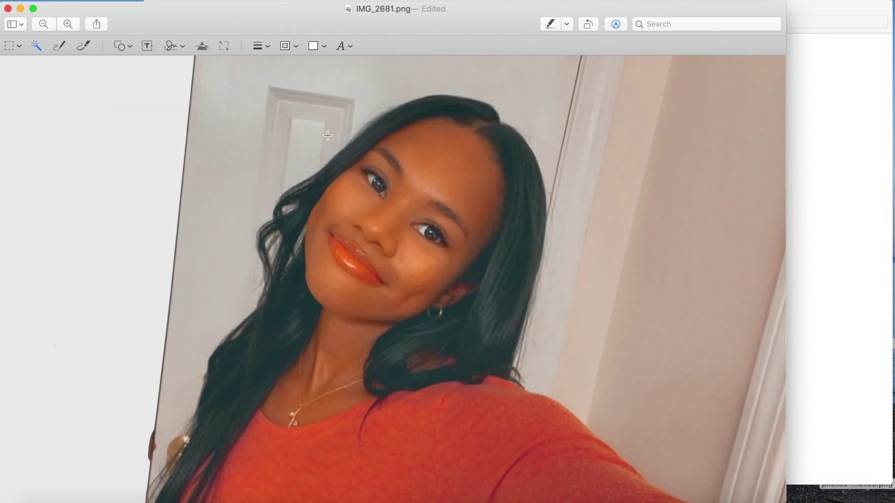
left_click(248, 111)
left_click_drag(248, 111, 254, 112)
key("Delete")
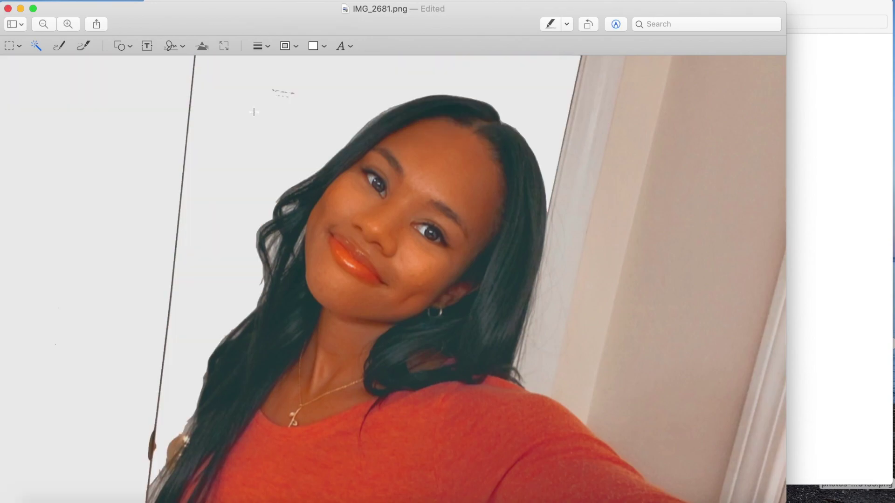
Step: Remove the wall, door trim and leftover streaks on the right side of IMG_2681.png with Instant Alpha
mouse_move(649, 227)
left_mouse_down()
mouse_move(676, 233)
mouse_move(657, 222)
left_mouse_up()
key("Delete")
left_click_drag(721, 485, 725, 483)
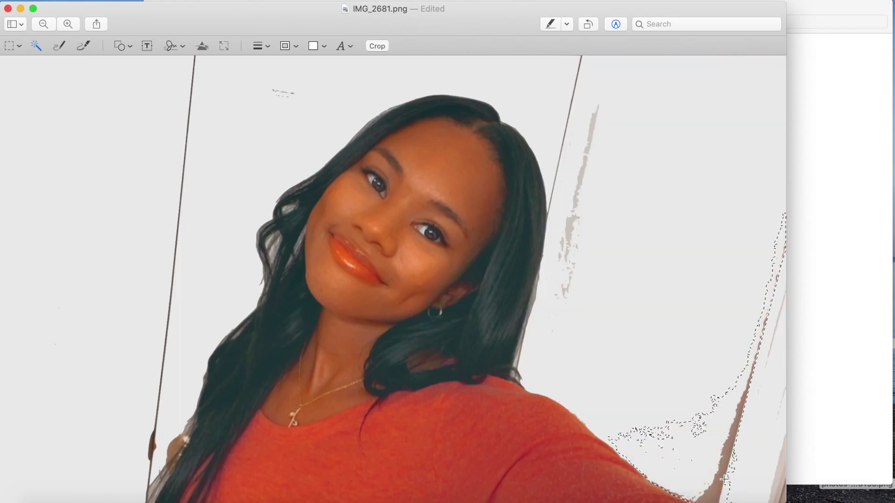
key("Delete")
mouse_move(568, 134)
left_mouse_down()
mouse_move(574, 139)
mouse_move(568, 118)
mouse_move(592, 123)
left_mouse_up()
key("Delete")
Step: Erase the dark door line and the door hardware remnants beside the hair on the left of IMG_2681.png
key("Delete")
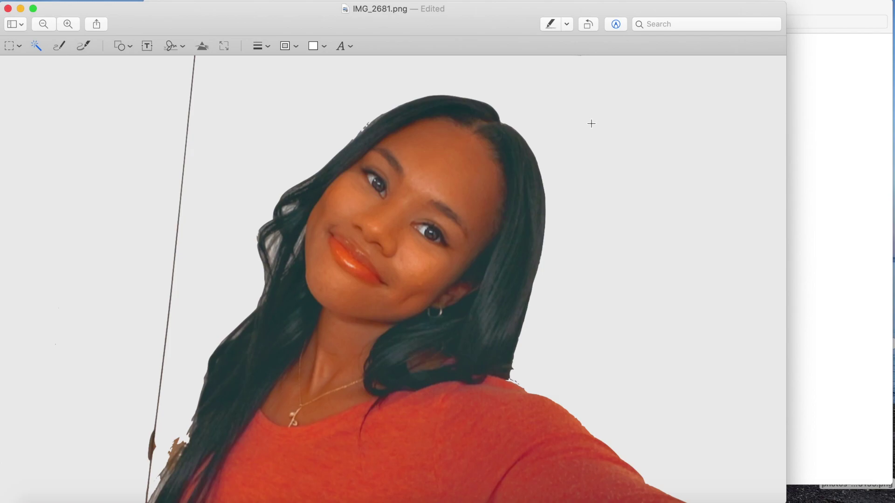
mouse_move(183, 160)
left_mouse_down()
mouse_move(198, 163)
mouse_move(186, 163)
left_mouse_up()
key("Delete")
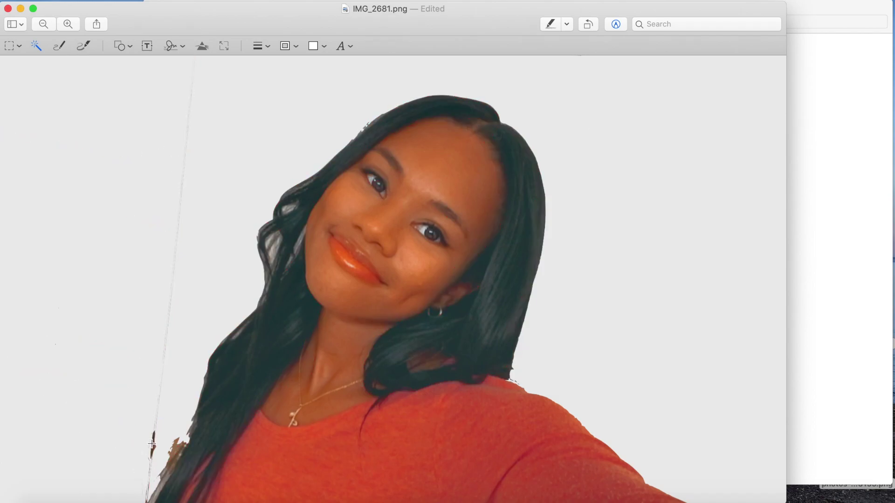
left_click_drag(162, 447, 189, 449)
key("Delete")
key("Delete")
key("super+shift+4")
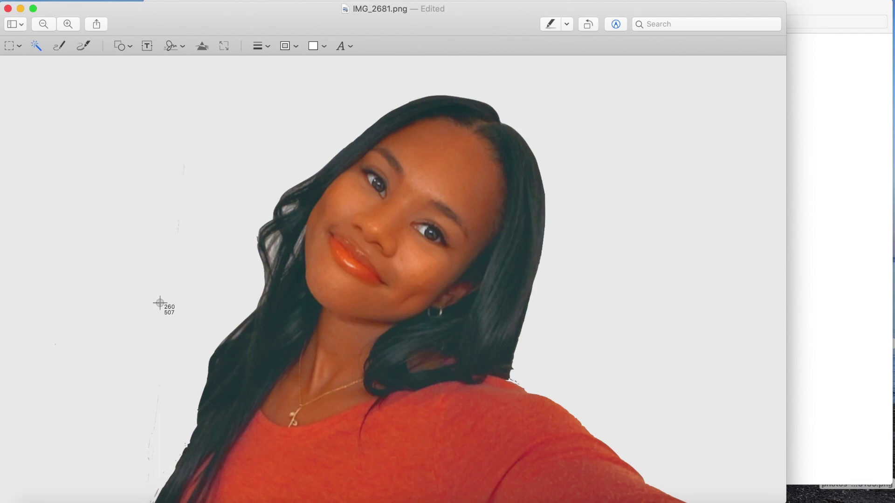
Step: Select all of IMG_2681.png, tighten the selection around the woman, copy it, and close the image
key("super+a")
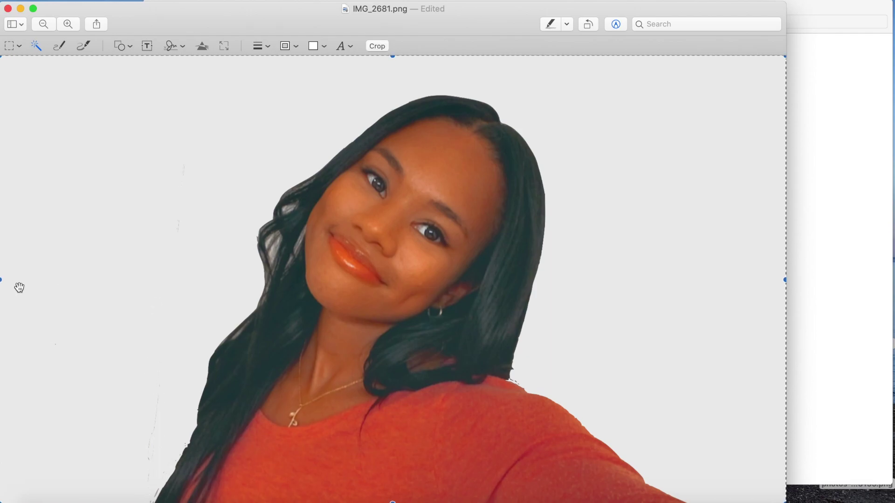
left_click_drag(2, 285, 156, 294)
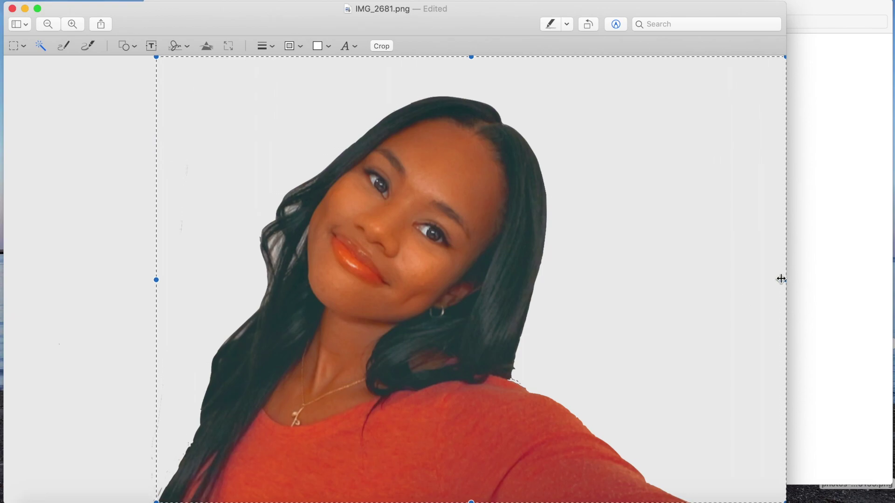
left_click_drag(782, 279, 688, 295)
left_click_drag(423, 56, 424, 89)
left_click(13, 8)
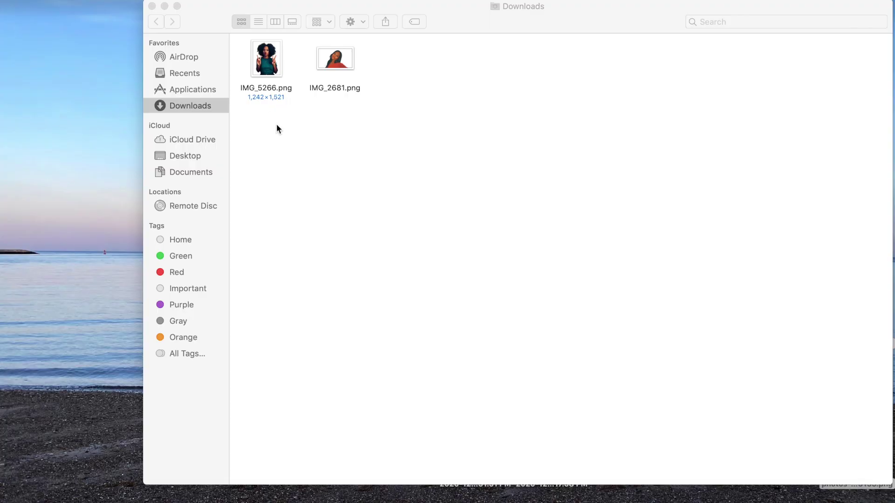
Step: In Google Slides, paste the orange-shirt cutout on slide 2, shrink it, and place it between the Subscribe button and the Twitter logo
key("ctrl+Up")
left_click(333, 52)
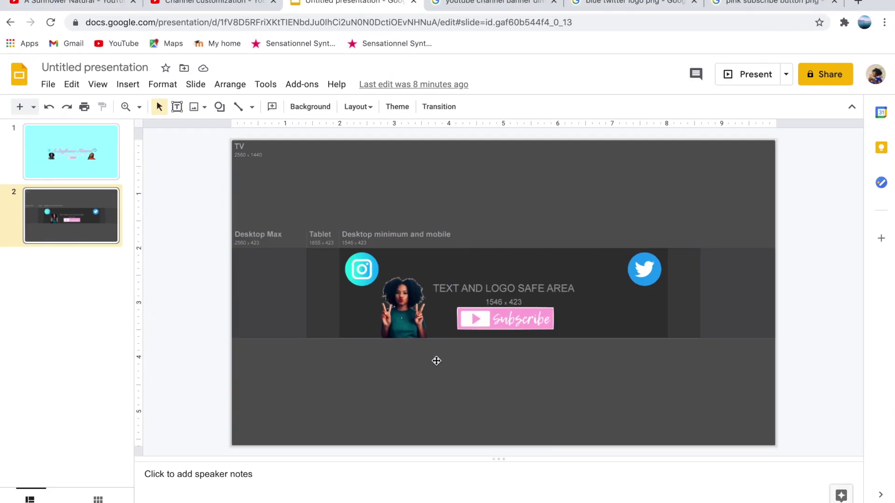
key("super+v")
left_click_drag(333, 165, 572, 282)
left_click_drag(611, 308, 603, 295)
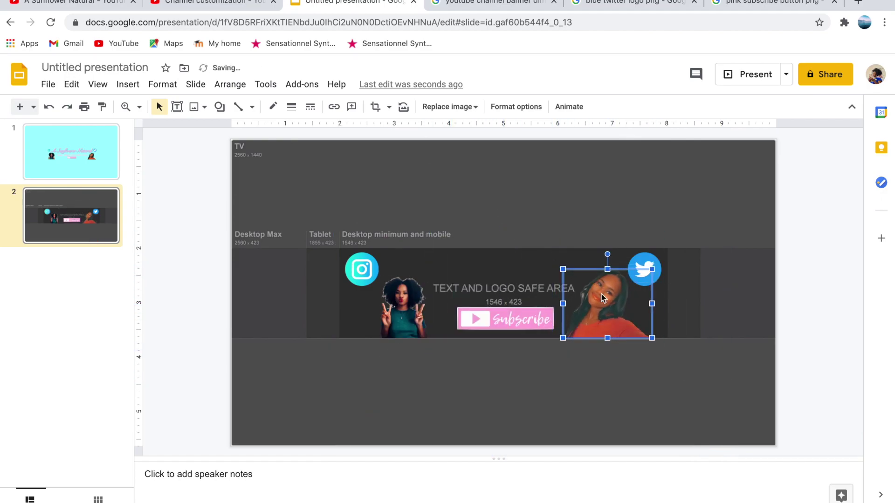
left_click_drag(567, 271, 584, 286)
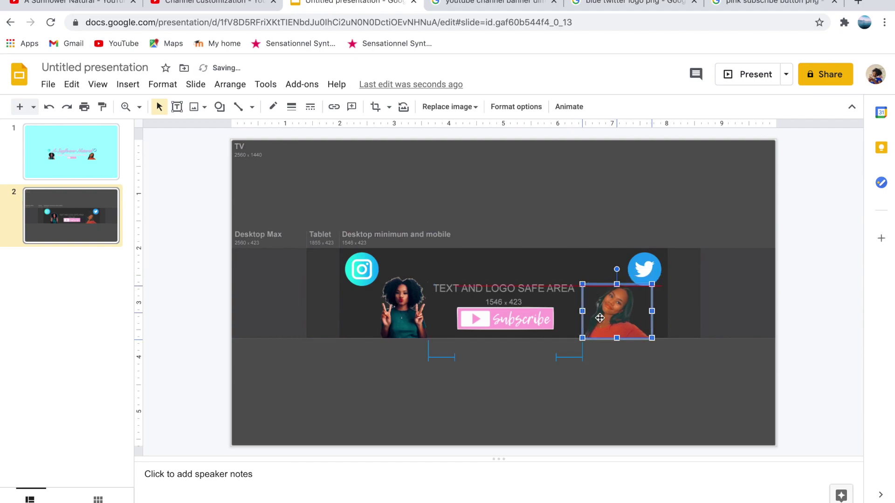
left_click_drag(609, 317, 595, 318)
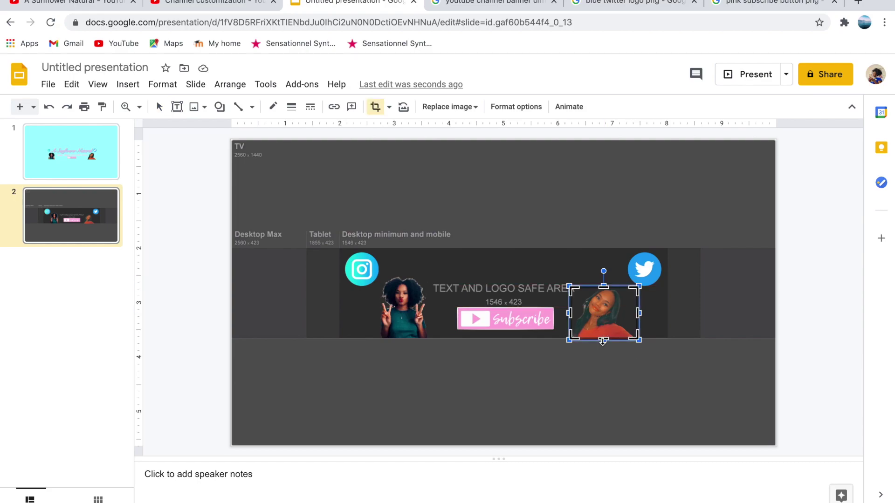
Step: Crop the bottom of the orange-shirt cutout to the safe area's lower edge on slide 2, and compare with the finished banner on slide 1
double_click(606, 313)
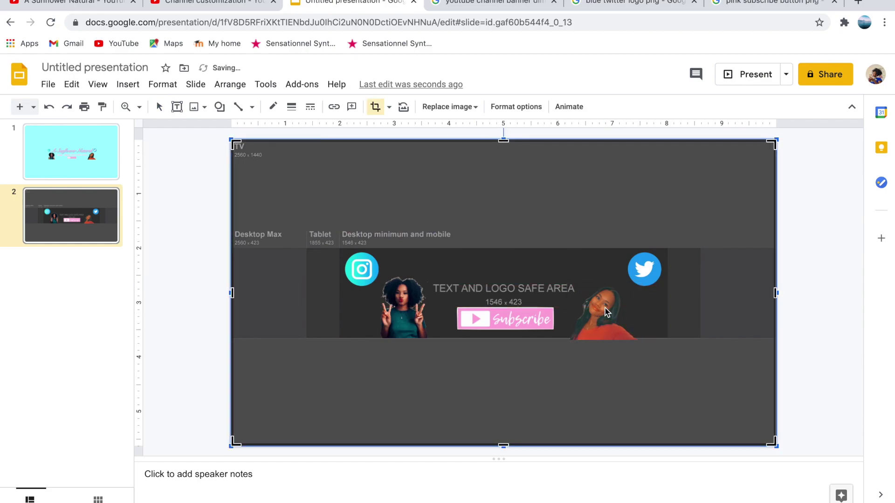
double_click(601, 316)
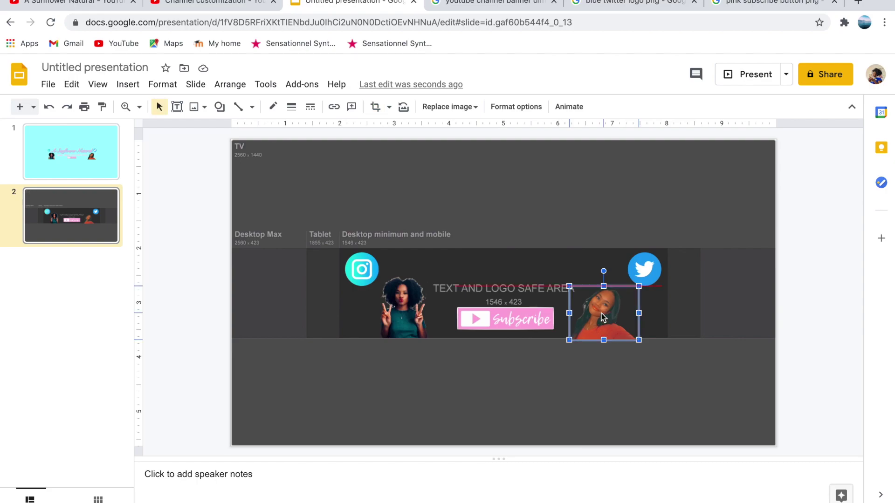
double_click(602, 316)
double_click(596, 381)
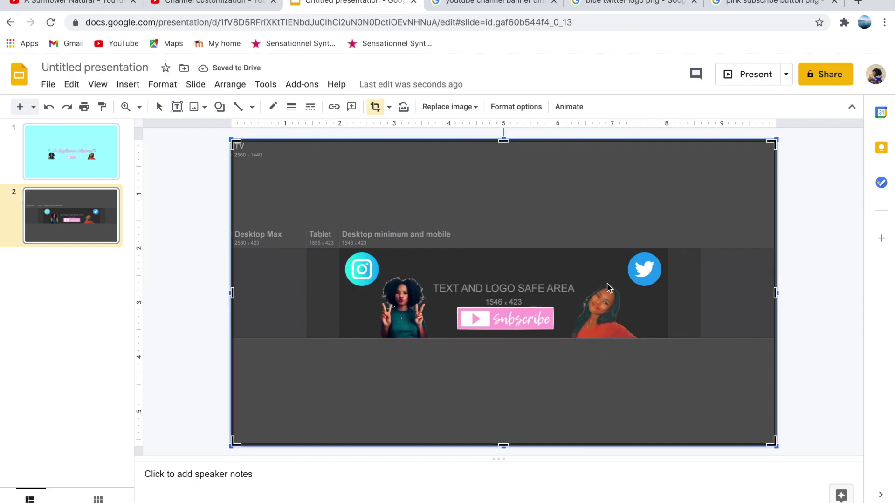
left_click(826, 259)
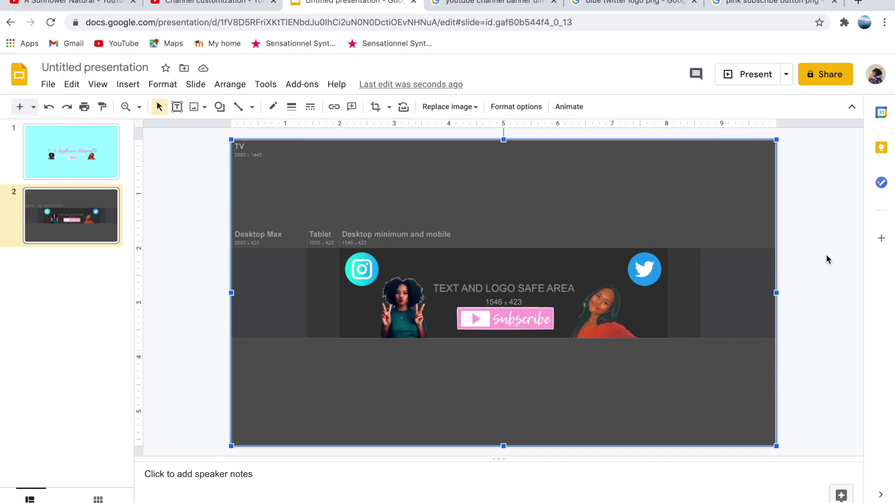
left_click(81, 143)
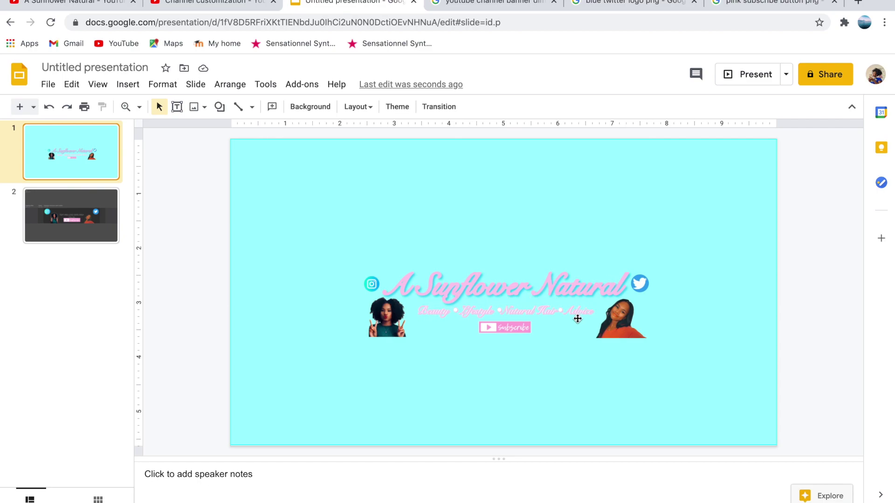
left_click(68, 219)
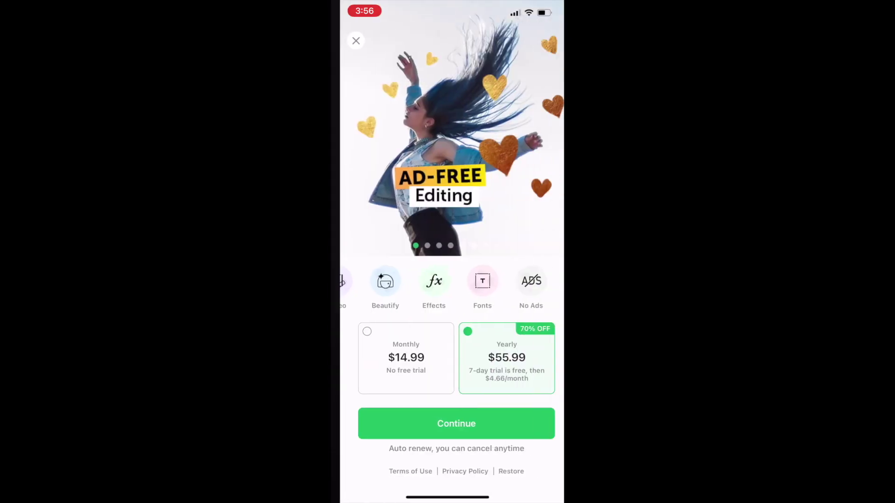
Step: In PicsArt on the phone, dismiss the subscription offer, start a blank transparent background, and save it to Photos
left_click(355, 40)
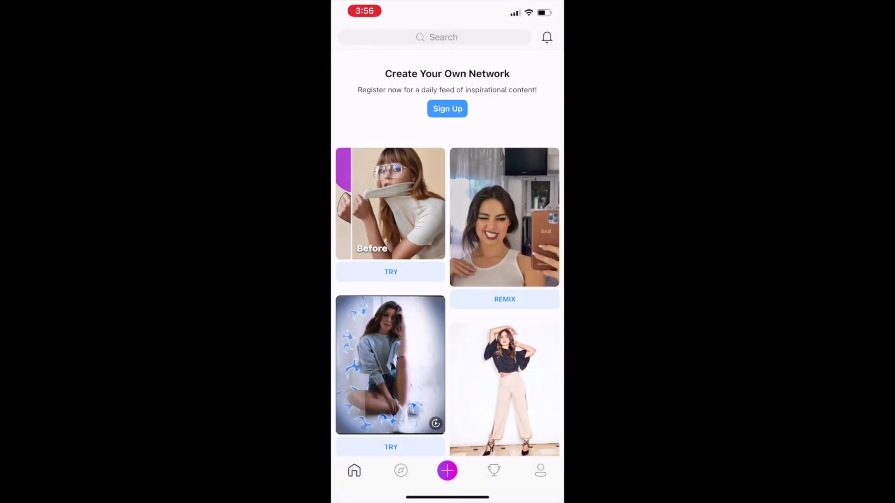
left_click(447, 471)
left_click(460, 298)
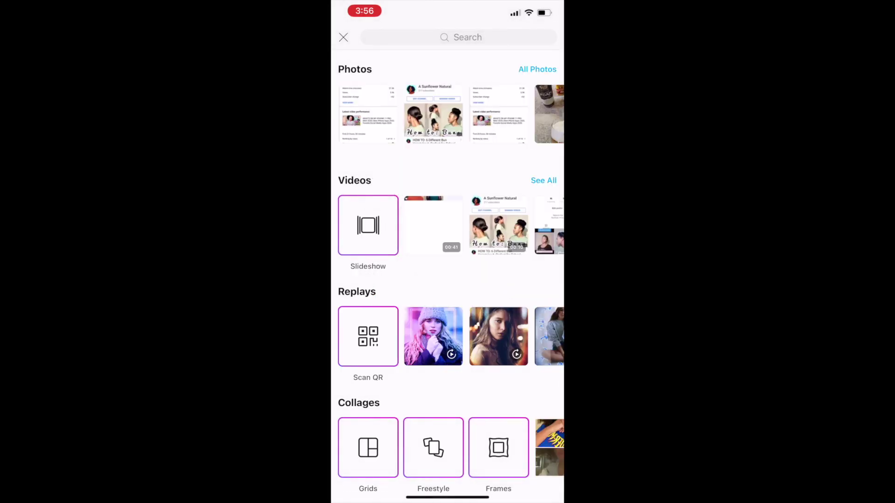
scroll(447, 279, "down", 15)
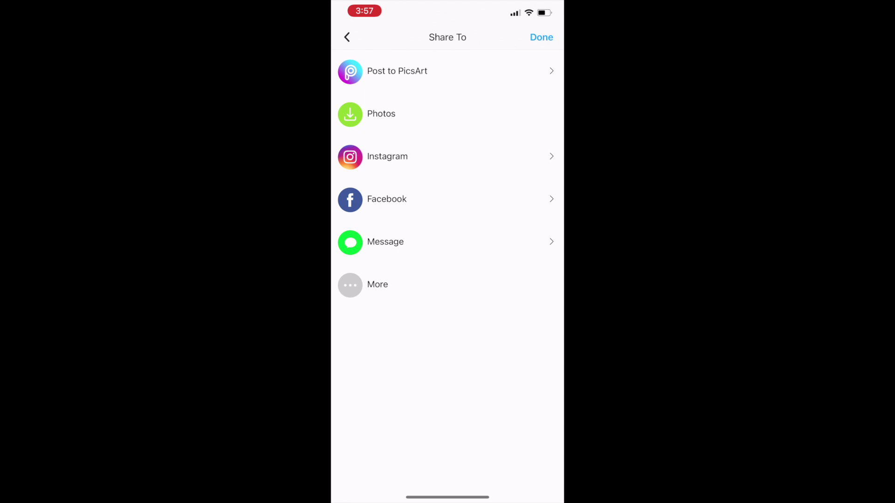
left_click(350, 114)
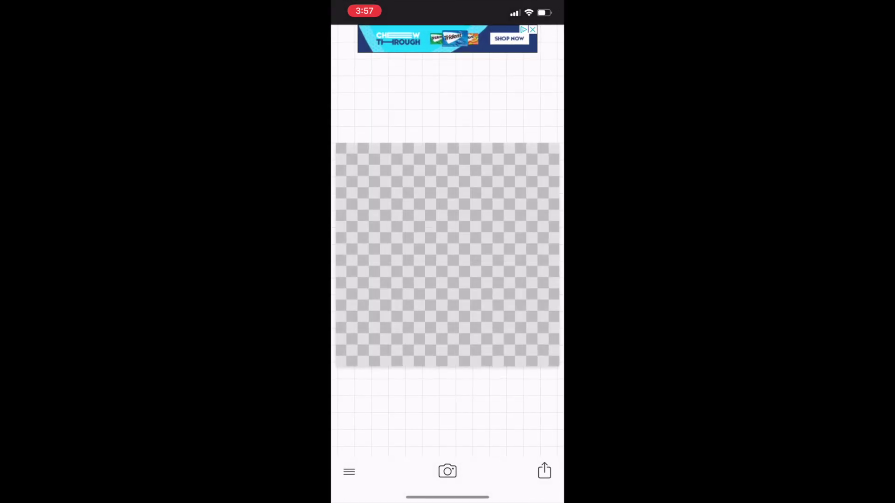
Step: In Phonto, add the text "A Sunflower Natural" to the transparent background image
left_click(441, 252)
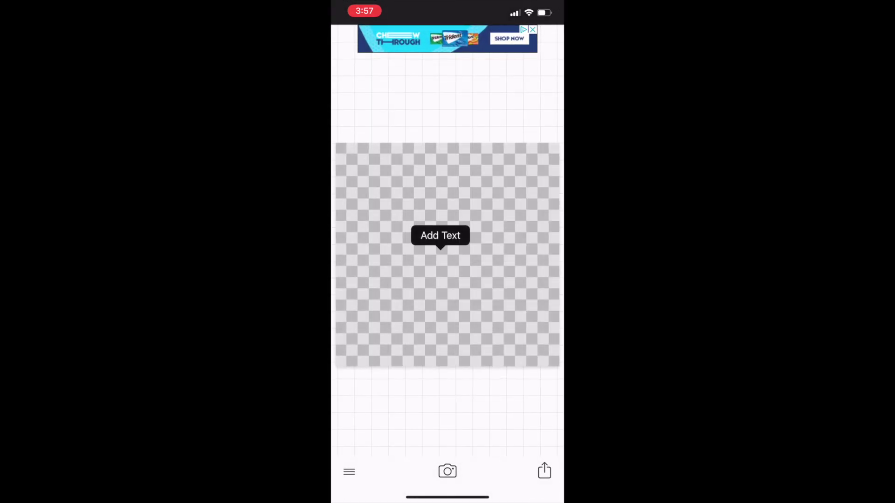
left_click(440, 236)
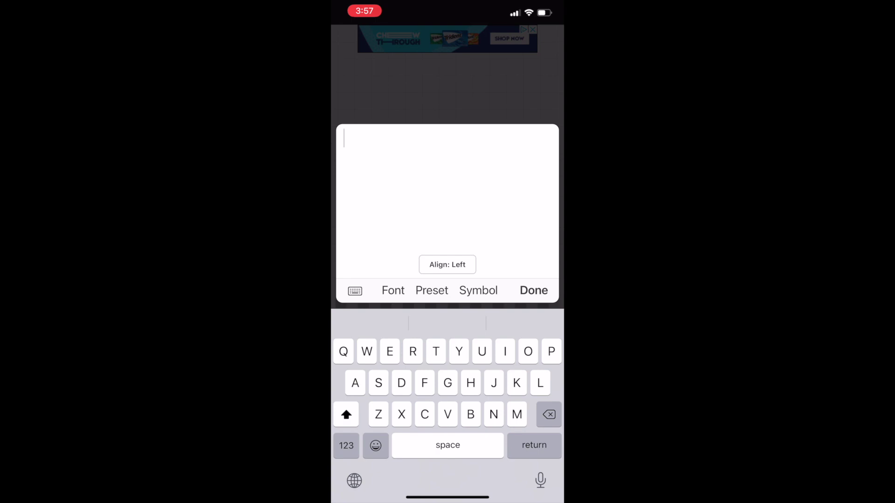
type("A")
key("shift")
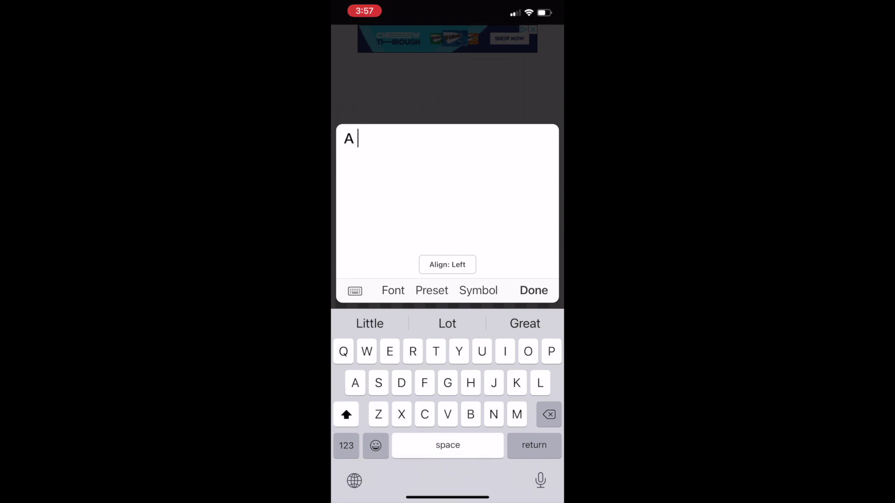
type("Sunfl")
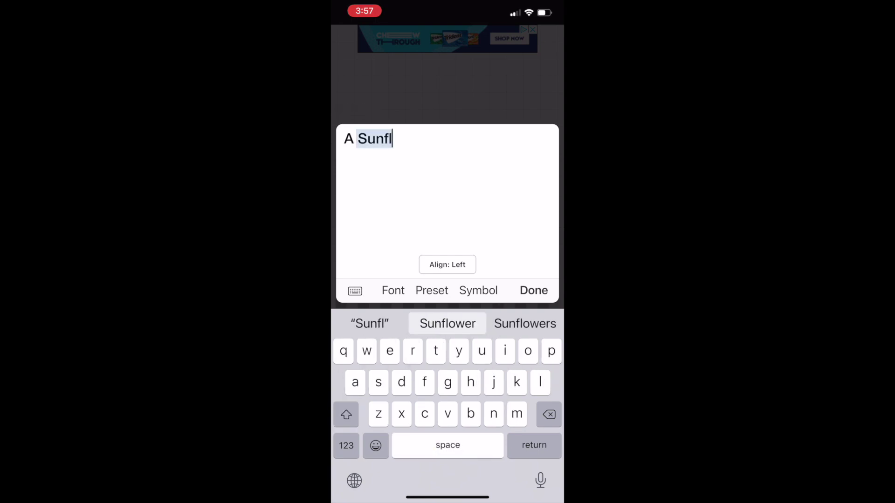
left_click(447, 324)
key("shift")
type("N")
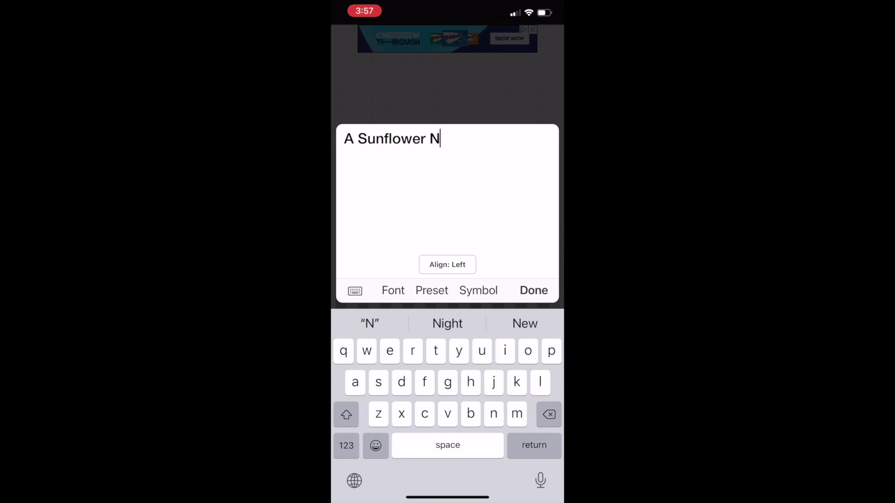
type("at")
left_click(448, 323)
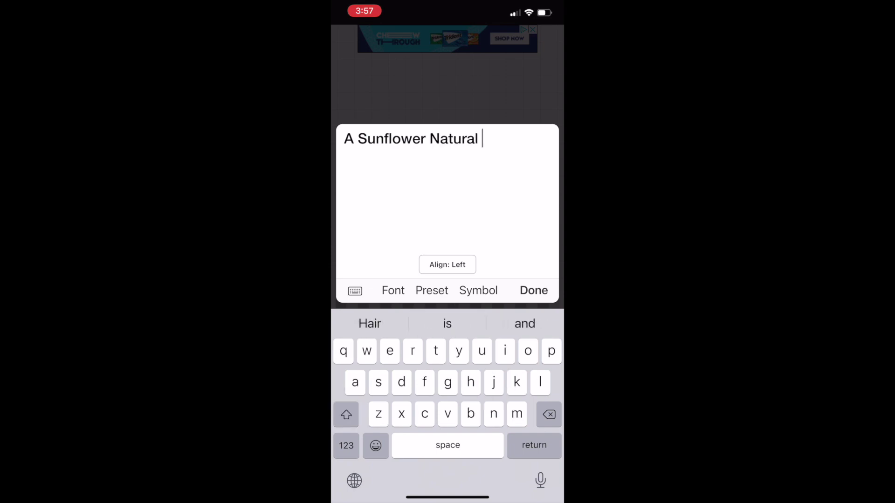
Step: Give "A Sunflower Natural" a cursive script font, then enlarge and position it to span the middle of the canvas
left_click(393, 291)
left_click(390, 116)
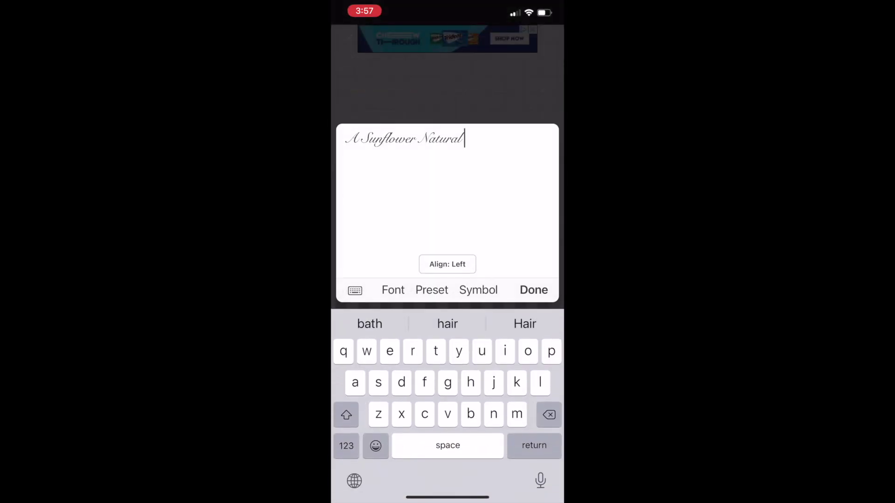
left_click(534, 290)
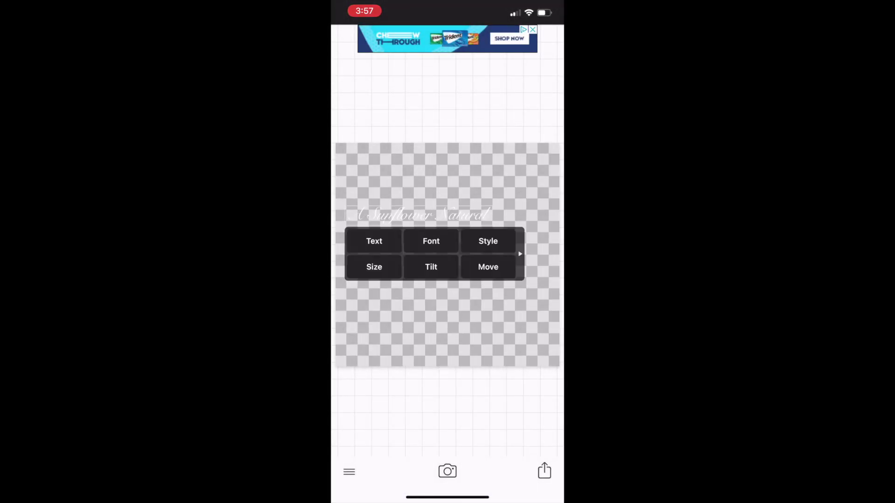
left_click(374, 266)
left_click_drag(415, 240, 447, 252)
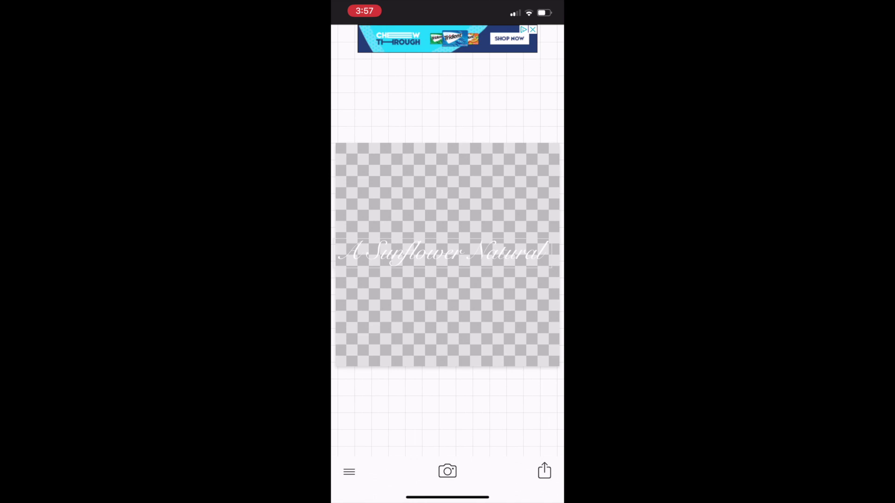
Step: Color both the title text and its stroke light pink (255, 204, 237)
left_click(479, 310)
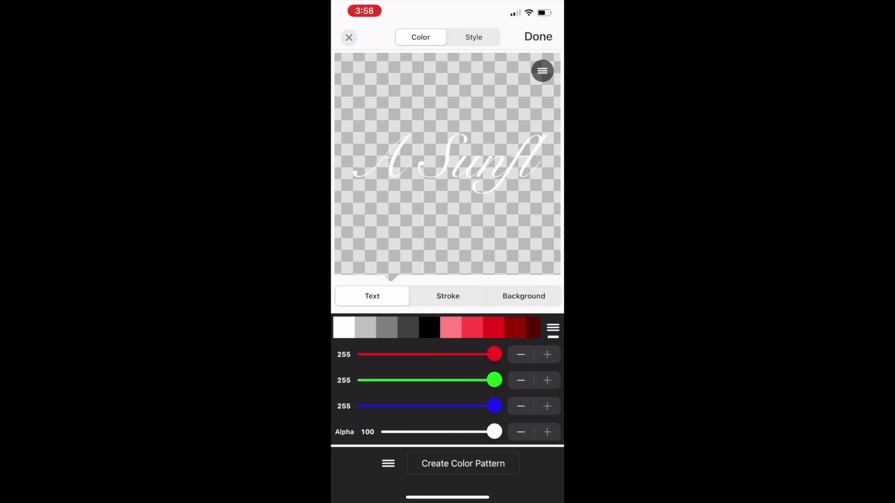
scroll(437, 328, "right", 5)
scroll(437, 328, "left", 4)
left_click(438, 327)
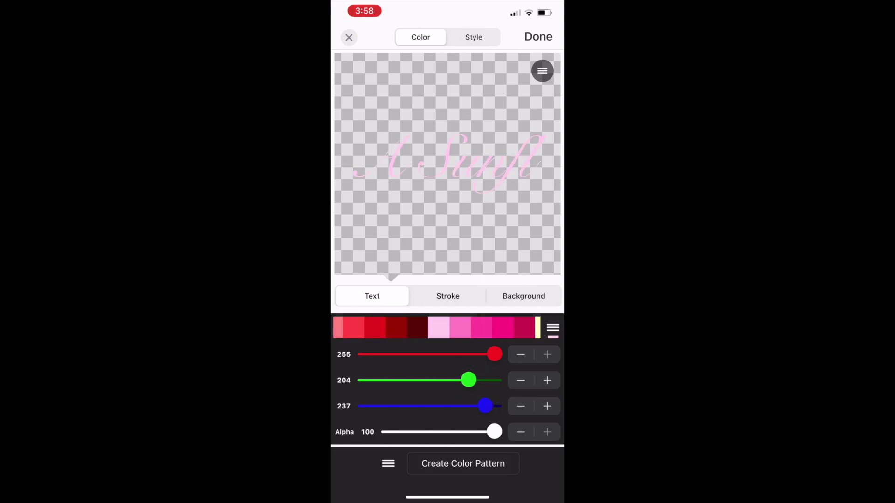
left_click(447, 296)
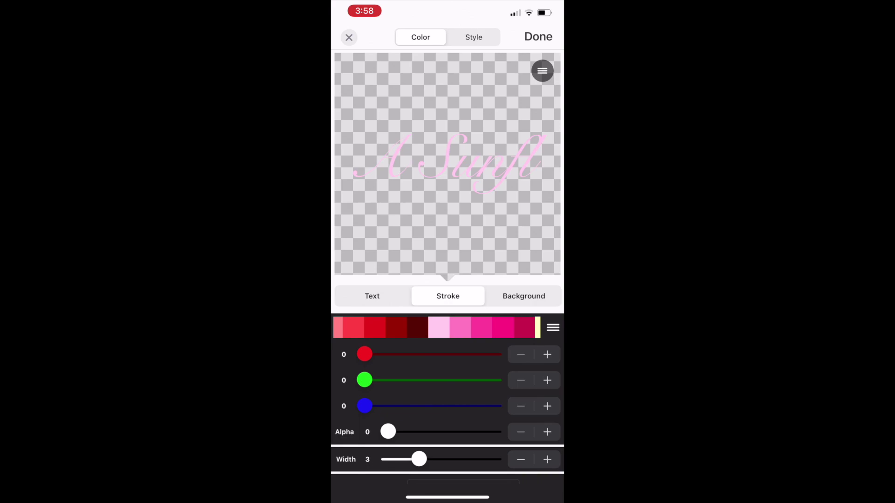
left_click(438, 328)
Step: Add a cyan shadow to the title text with alpha 100 and blur 0
left_click(474, 37)
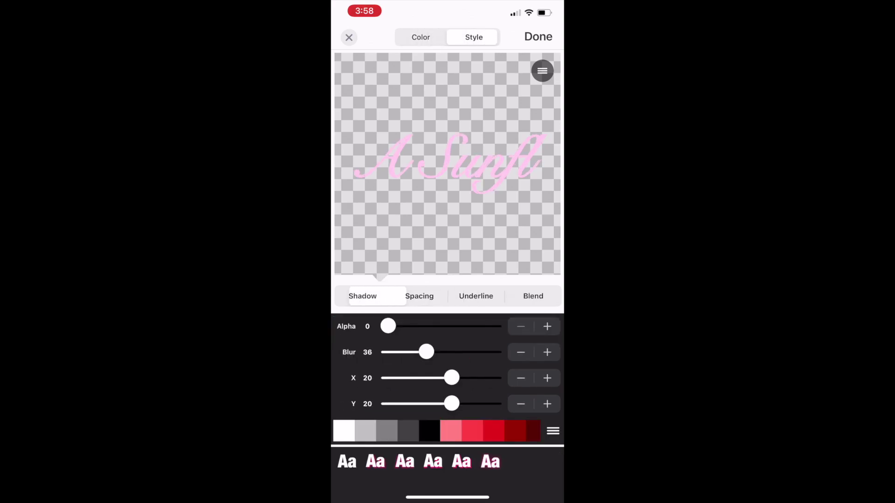
scroll(436, 431, "right", 10)
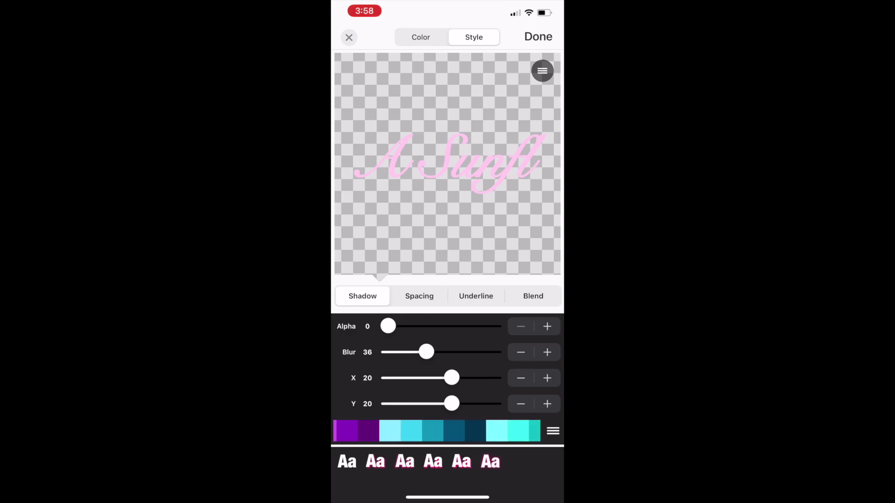
left_click(411, 431)
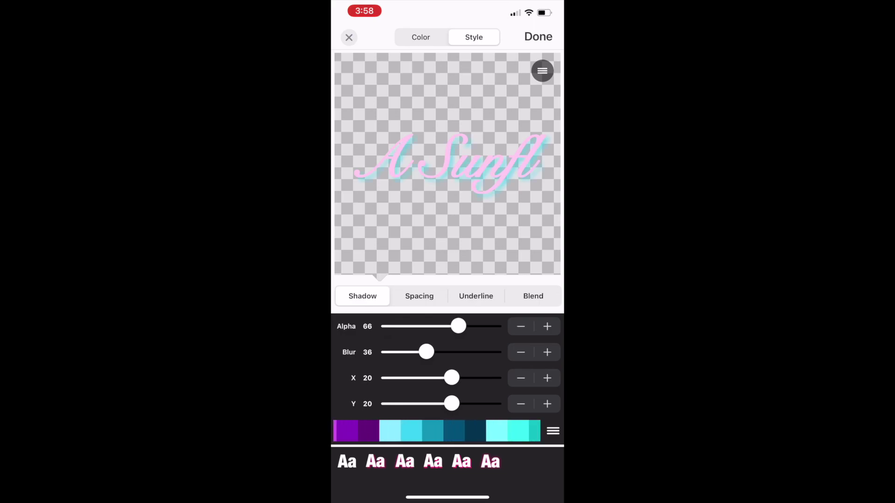
left_click_drag(458, 326, 494, 326)
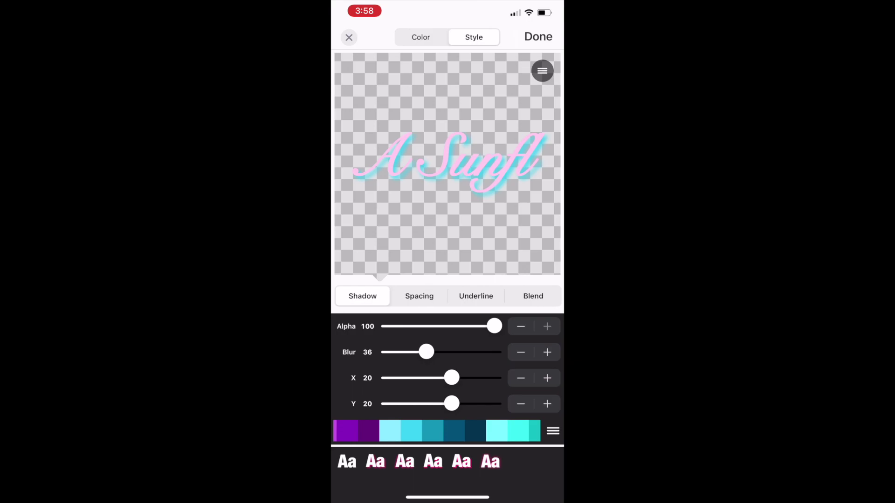
left_click_drag(427, 352, 389, 352)
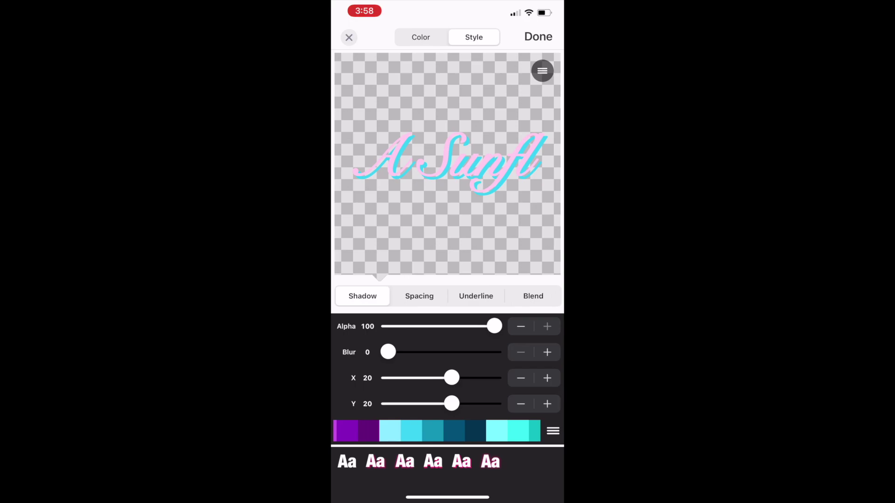
Step: Set the title text's stroke width to 6 and apply the style changes
left_click(420, 36)
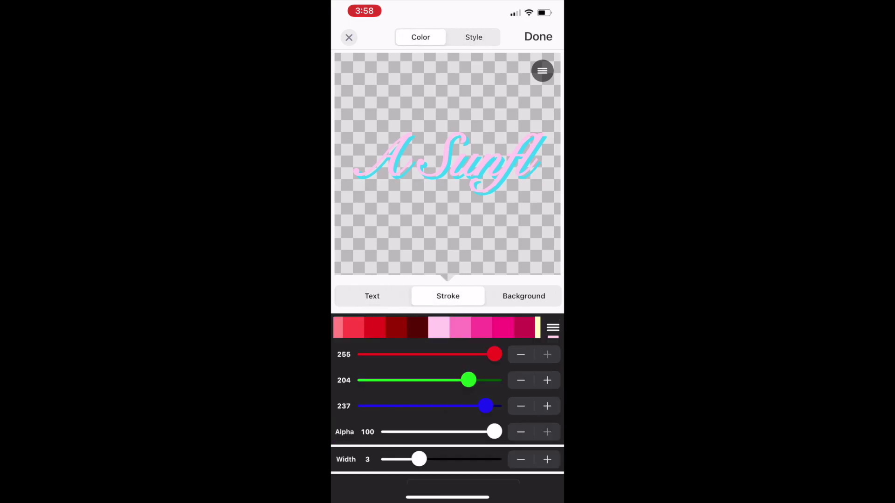
left_click_drag(419, 460, 430, 460)
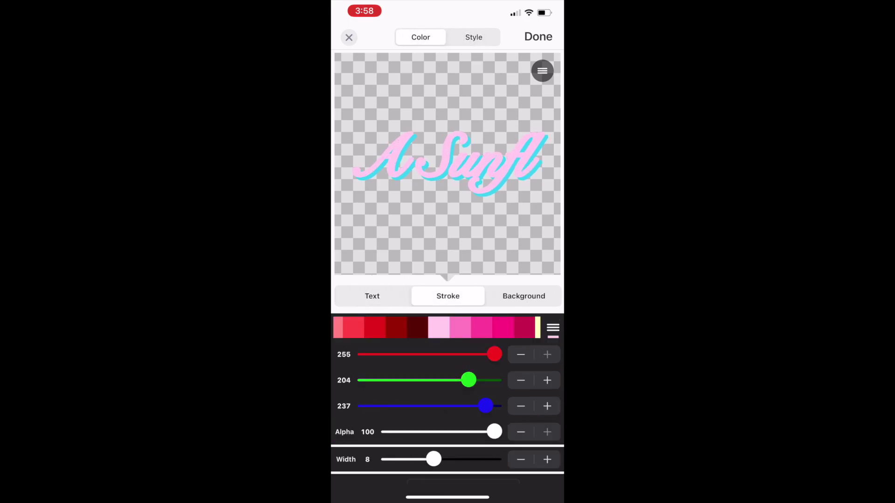
left_click(520, 460)
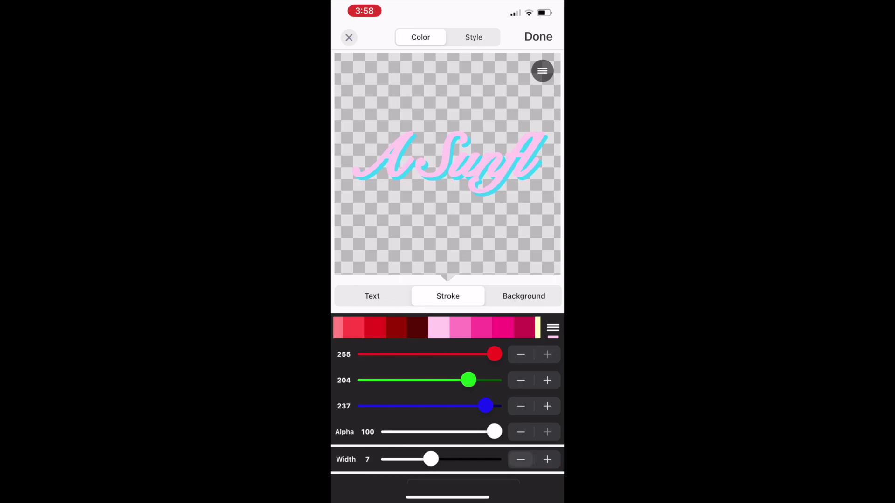
left_click(521, 460)
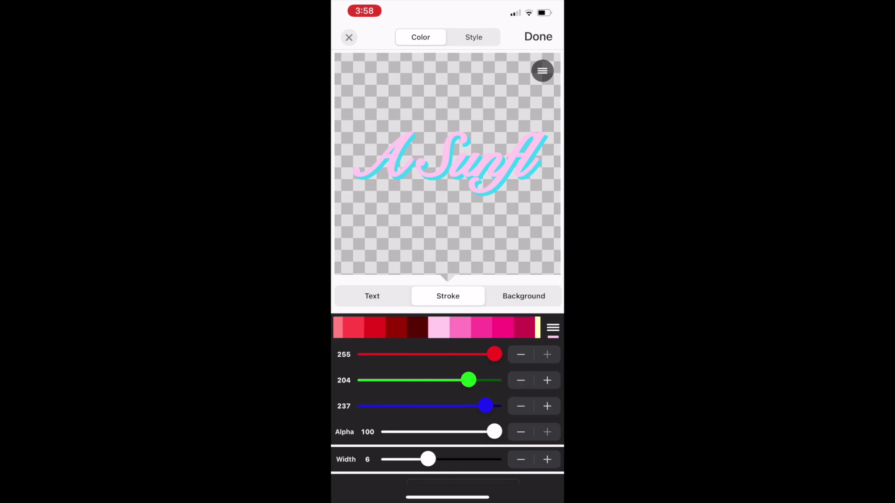
left_click(538, 37)
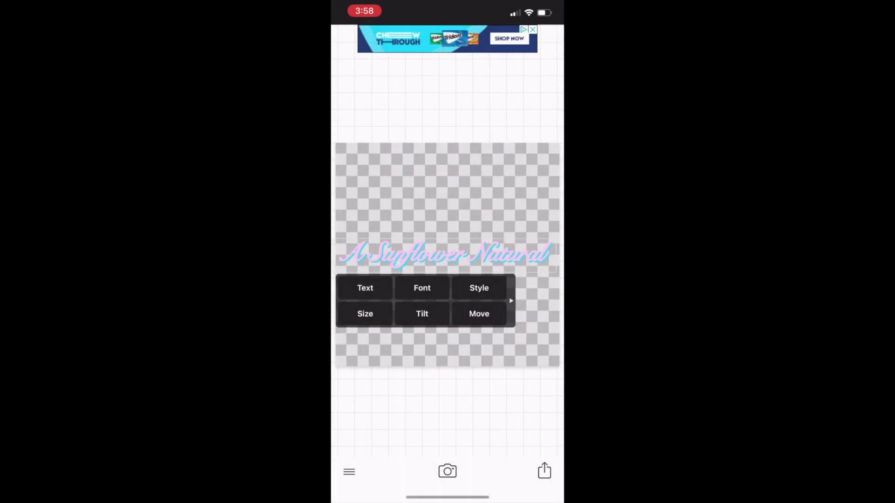
Step: Save the finished "A Sunflower Natural" text image
left_click(545, 471)
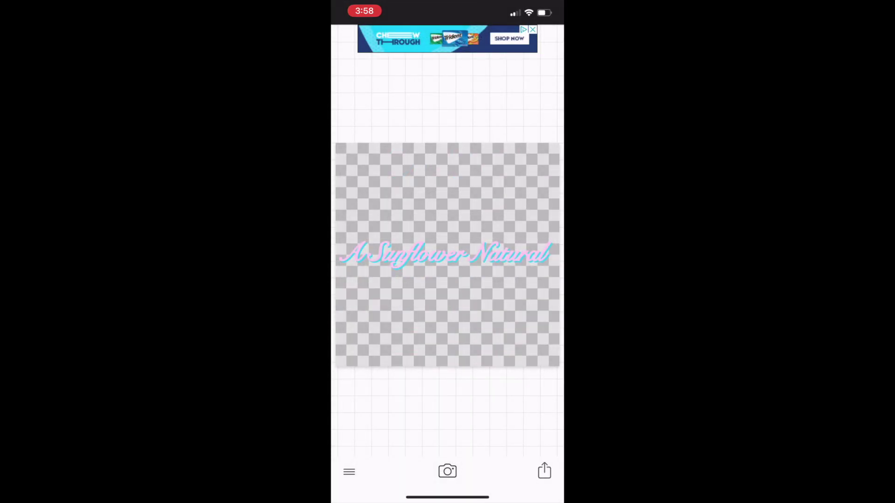
left_click(407, 209)
left_click(448, 275)
Step: Replace the title text with the tagline "Beauty Lifestyle Natural Hair Advice"
left_click(447, 256)
left_click(365, 287)
key("BackSpace")
key("BackSpace")
key("BackSpace")
key("BackSpace")
key("BackSpace")
key("BackSpace")
key("BackSpace")
key("BackSpace")
key("BackSpace")
key("BackSpace")
key("BackSpace")
key("BackSpace")
key("BackSpace")
key("BackSpace")
key("BackSpace")
key("BackSpace")
key("BackSpace")
key("BackSpace")
key("BackSpace")
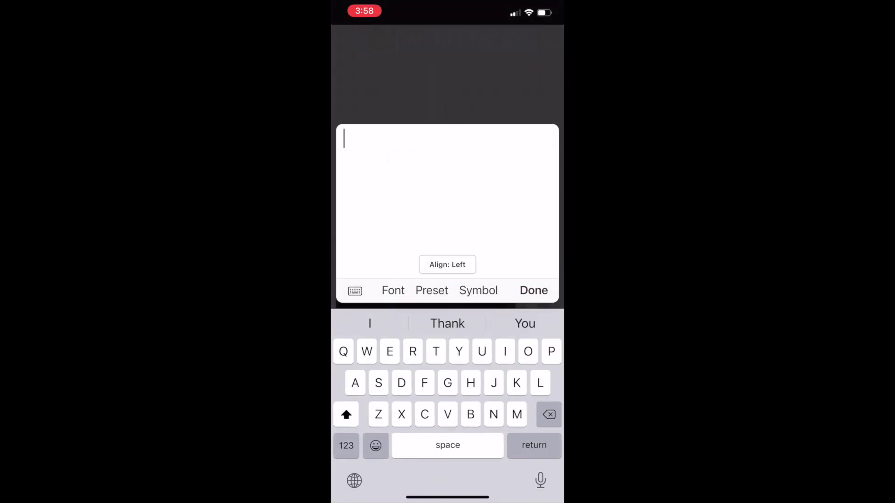
type("Bea")
left_click(525, 323)
type("Lifestyle Natural")
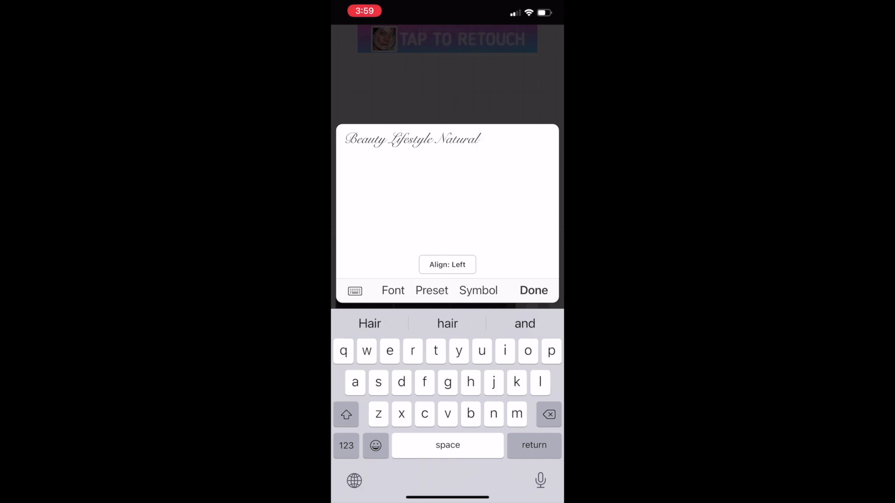
left_click(370, 324)
type("Advice")
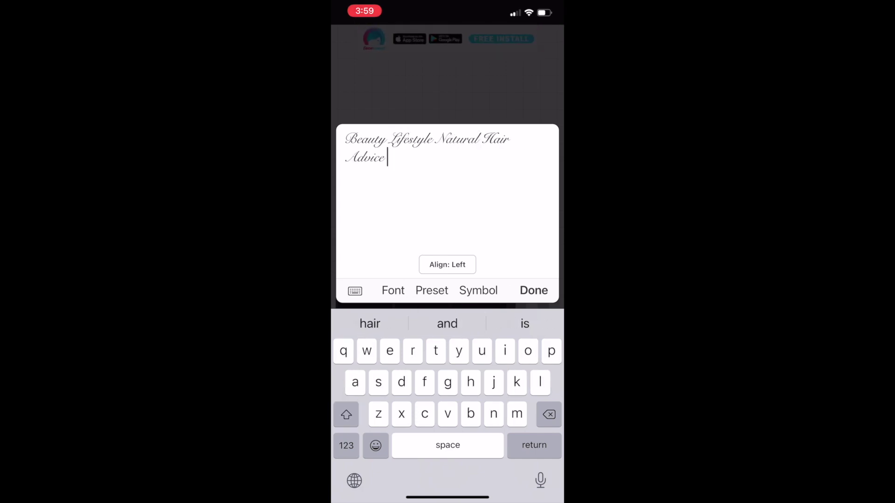
Step: Insert a bullet (•) before Lifestyle, Natural Hair and Advice in the tagline and confirm the text
left_click(447, 265)
left_click(448, 265)
left_click(389, 139)
left_click(346, 445)
left_click(346, 414)
type("•")
left_click(445, 139)
type("•")
left_click(345, 157)
type("•")
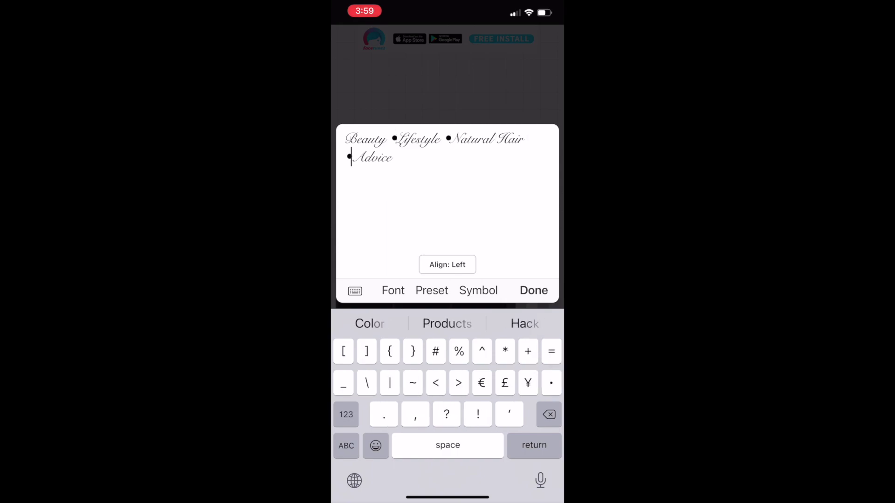
left_click(533, 291)
Step: Shrink the tagline so it fits on one line across the canvas, and bring up its position controls
left_click(366, 314)
left_click_drag(415, 288, 405, 288)
left_click(479, 341)
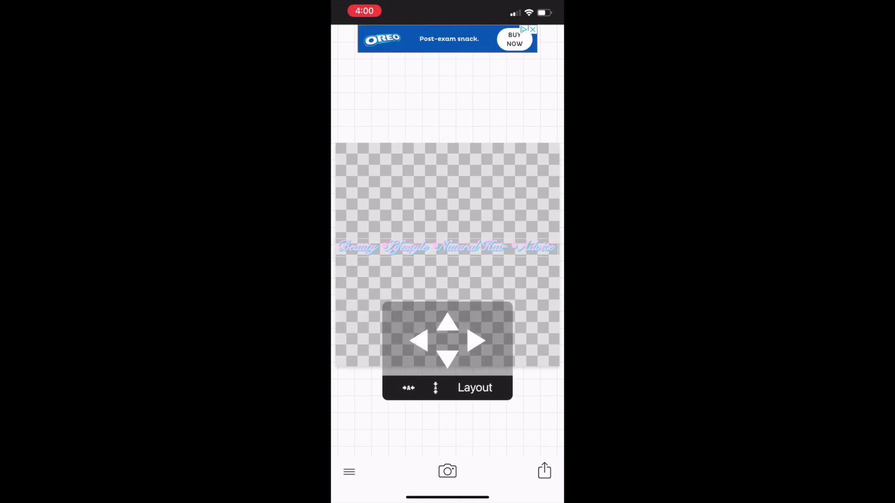
Step: Color the tagline text and its stroke black and reduce the stroke width to a thin outline
left_click(447, 247)
left_click(479, 273)
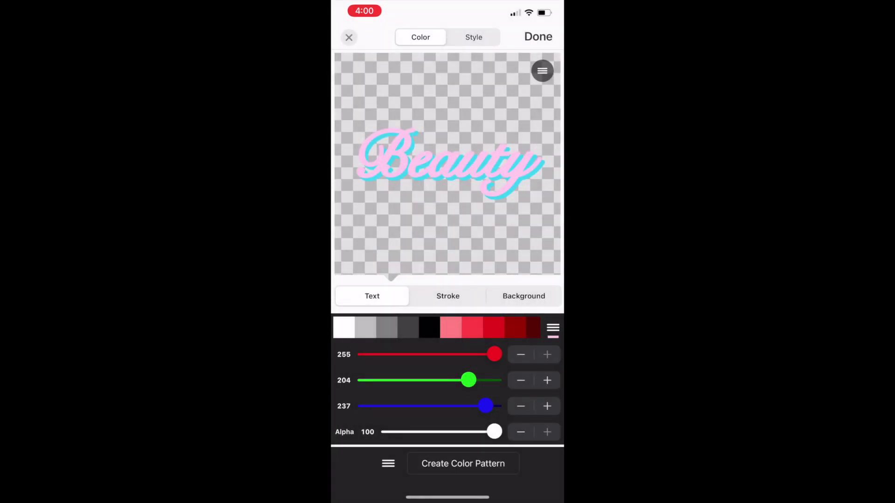
left_click(429, 328)
left_click(447, 296)
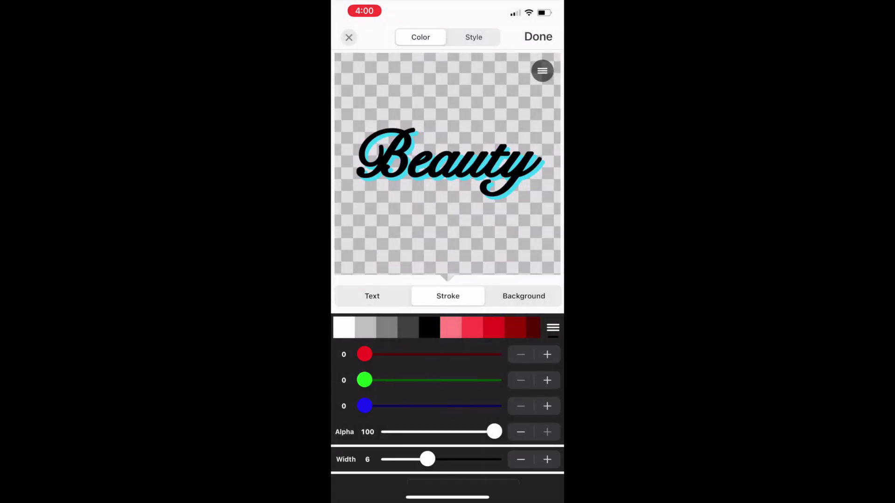
left_click(521, 459)
Step: Change the tagline's shadow color to white and apply the style changes
left_click(473, 37)
scroll(436, 431, "right", 5)
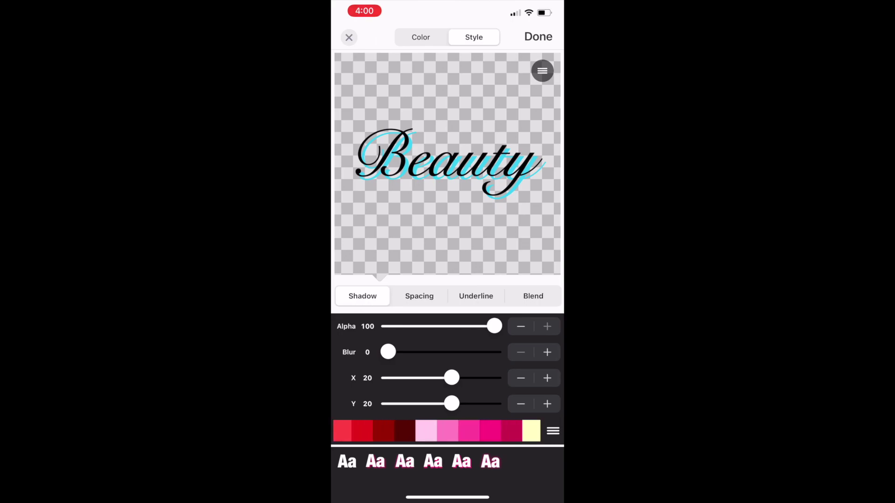
scroll(436, 430, "left", 5)
left_click(345, 431)
left_click(537, 36)
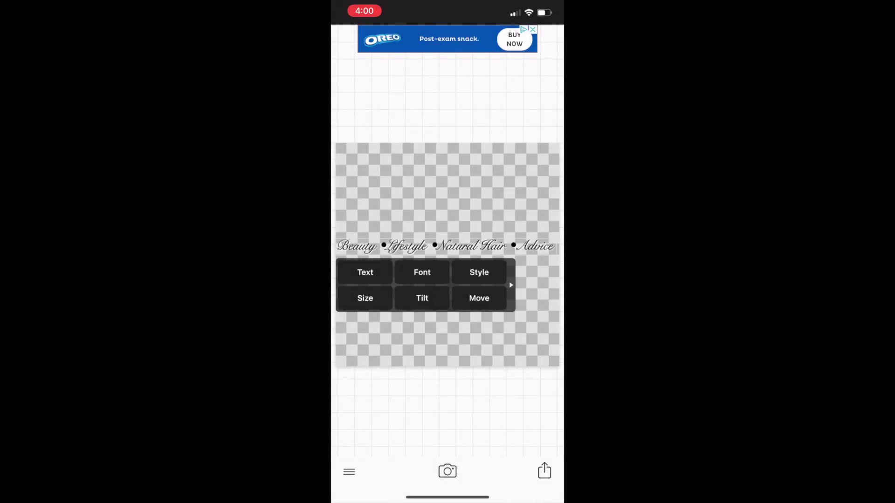
Step: Adjust the tagline's size to span the canvas width and save it as an image
left_click(365, 298)
left_click(544, 471)
left_click(420, 196)
left_click(447, 275)
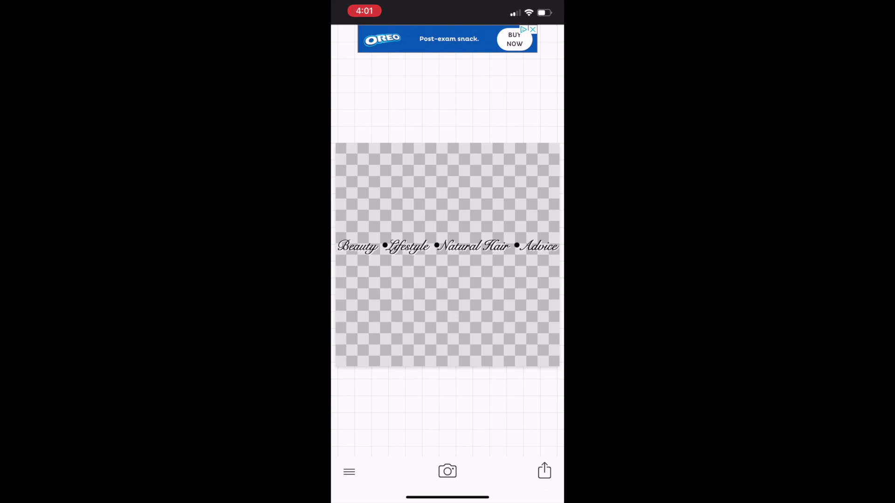
Step: AirDrop the saved text images to the computer and open phonto.PNG and phonto 2.PNG from Downloads
left_click_drag(447, 497, 447, 327)
left_click(447, 410)
left_click(420, 122)
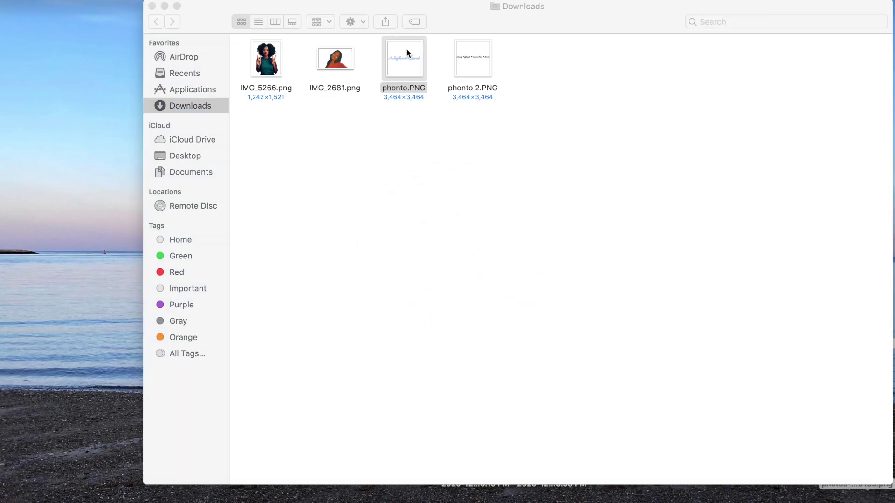
double_click(405, 54)
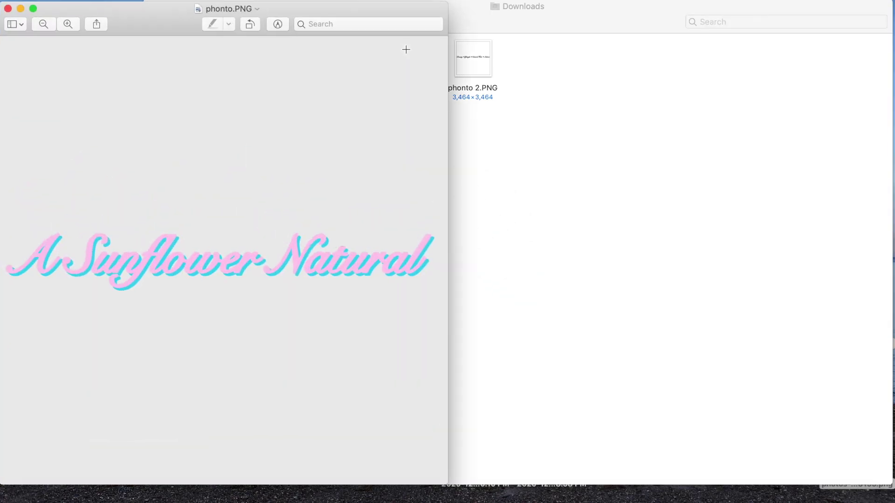
double_click(475, 72)
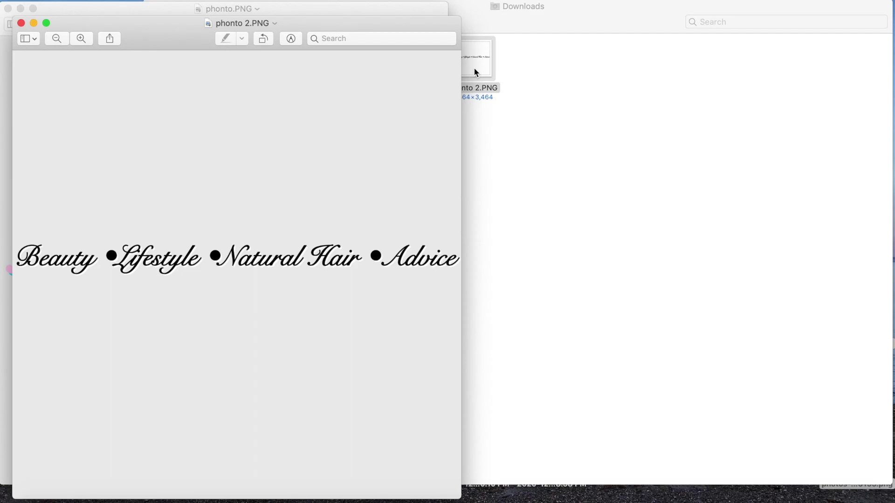
Step: Copy the whole tagline image from phonto 2.PNG and paste it onto slide 2 in Google Slides
key("super+a")
key("ctrl+Up")
left_click(433, 20)
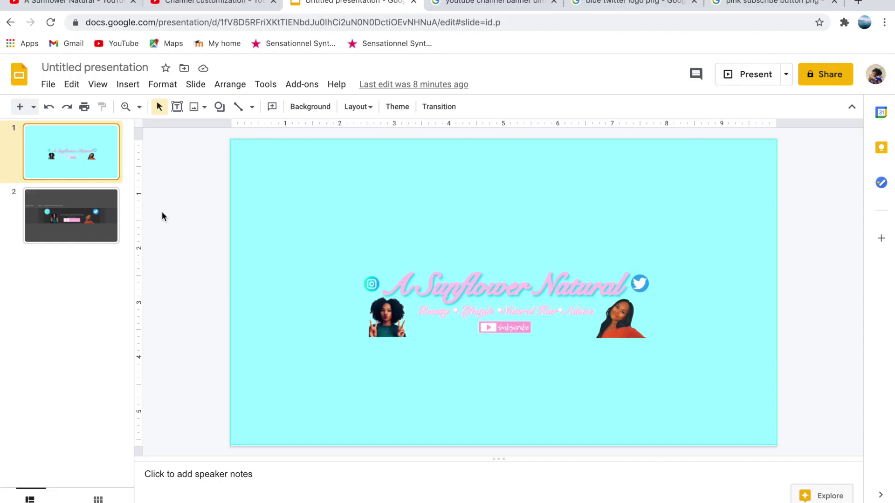
left_click(92, 224)
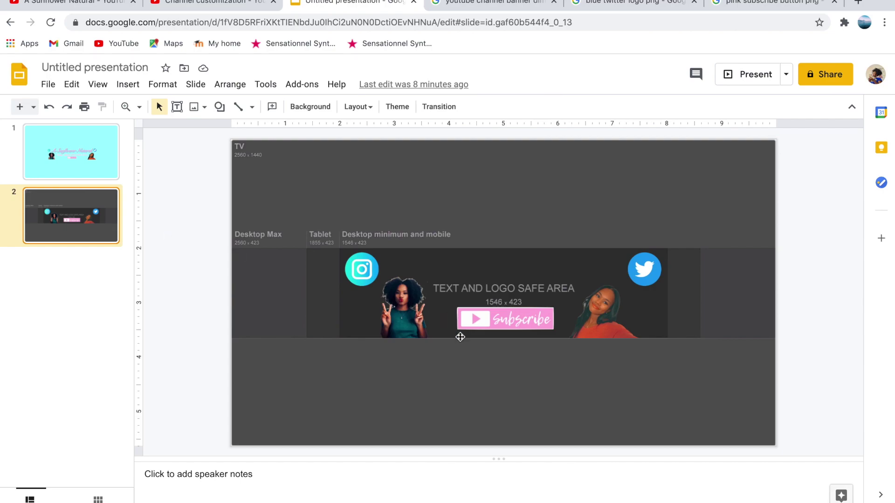
key("super+v")
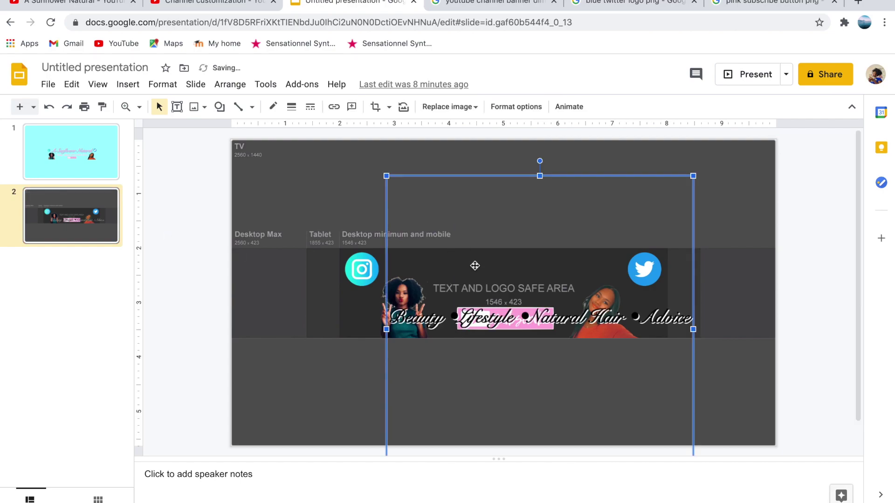
Step: Shrink the tagline image and move it up into the safe area between the two photo cutouts
left_click_drag(388, 176, 451, 236)
left_click_drag(558, 345, 493, 275)
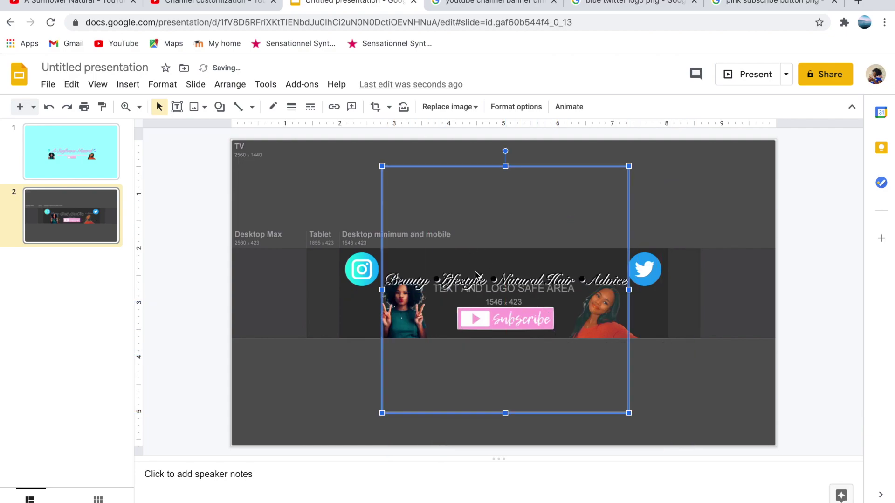
left_click_drag(379, 164, 434, 213)
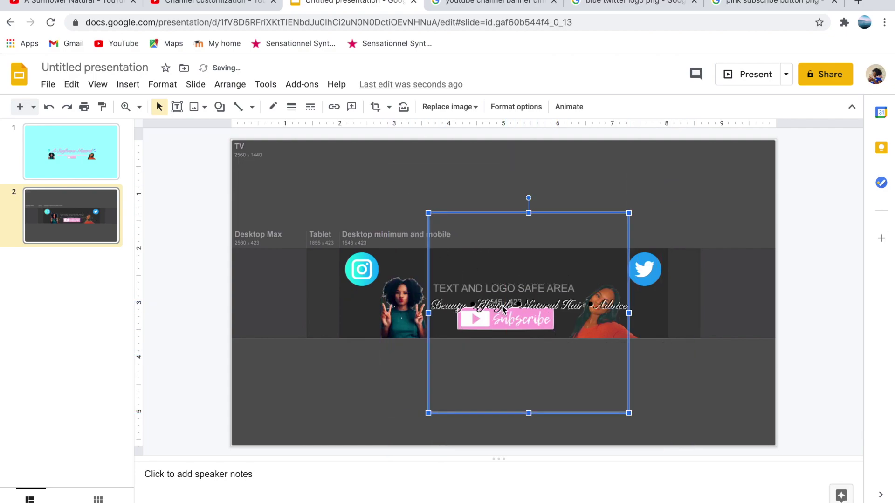
left_click_drag(503, 307, 486, 287)
left_click_drag(411, 191, 433, 214)
key("super+z")
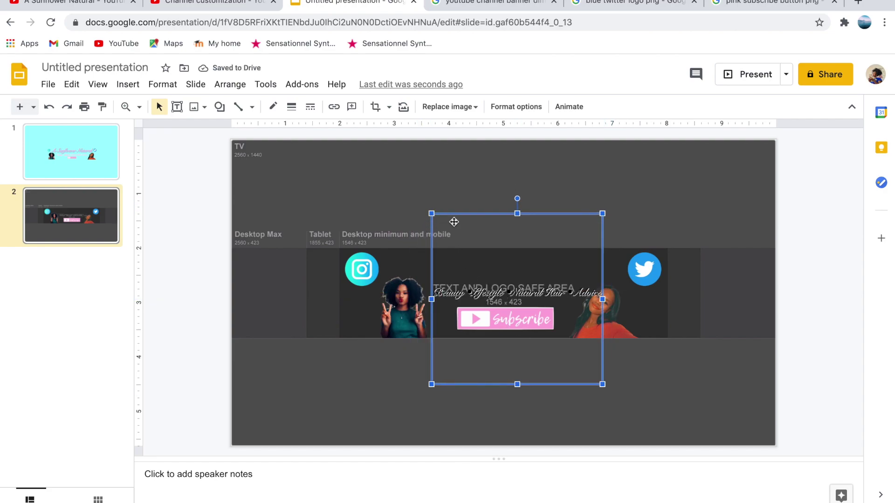
Step: Fine-tune the tagline's size and center it just above the Subscribe button
left_click_drag(513, 296, 507, 298)
left_click_drag(425, 214, 432, 219)
left_click_drag(481, 298, 473, 300)
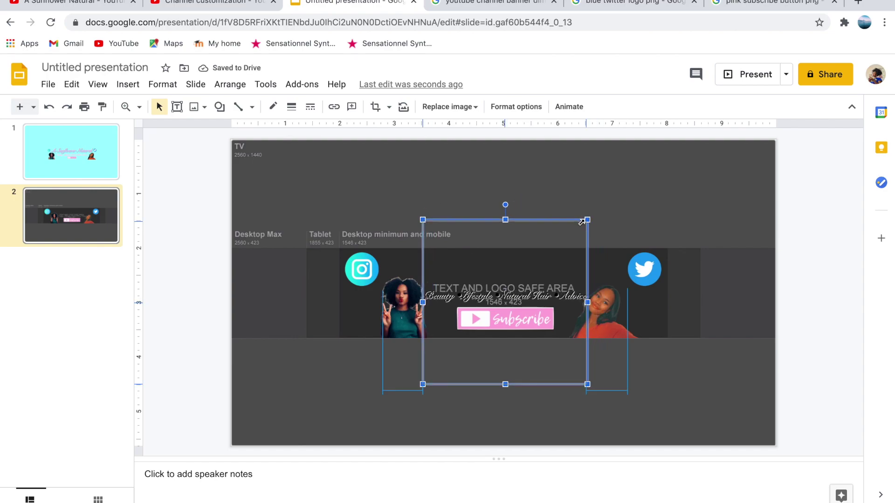
left_click(600, 194)
left_click(527, 299)
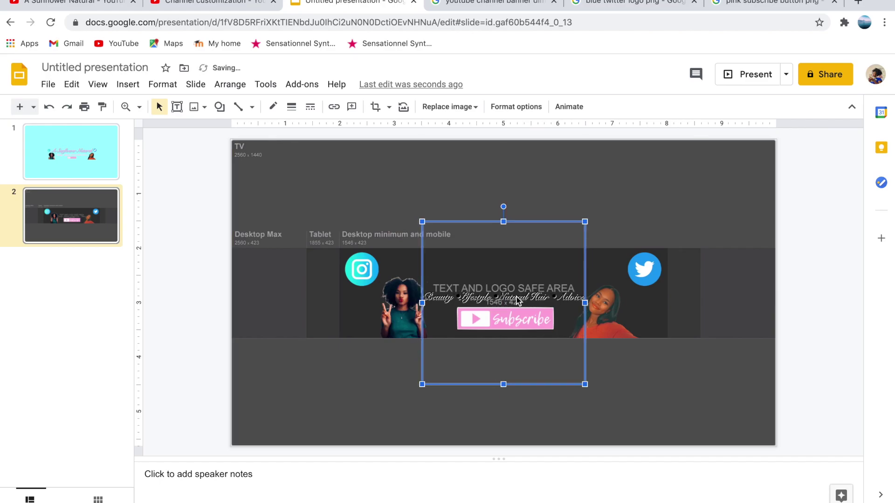
Step: Paste the "A Sunflower Natural" title image from phonto.PNG onto slide 2 and move it up over the banner area
key("ctrl+Up")
left_click(259, 303)
key("ctrl+Up")
key("ctrl+Right")
key("super+v")
left_click_drag(517, 342, 490, 264)
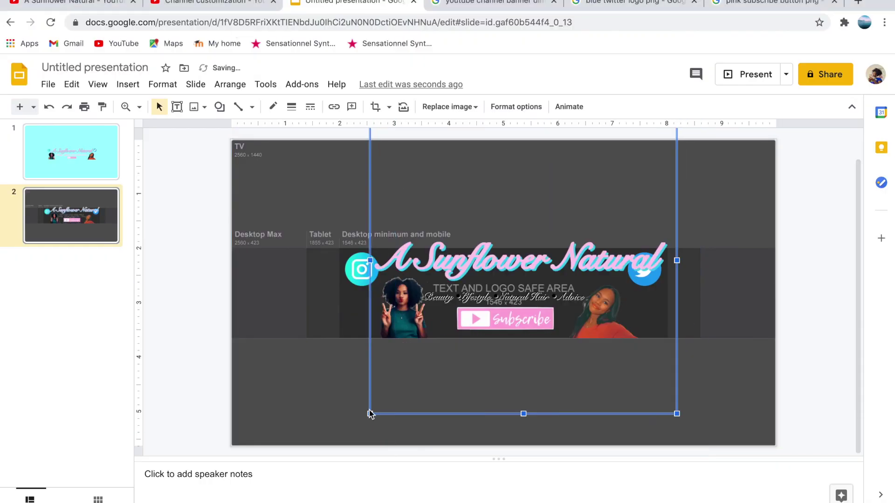
Step: Scale down the title image and center it between the Instagram and Twitter logos
left_click_drag(369, 414, 416, 368)
left_click_drag(513, 237, 491, 265)
left_click_drag(394, 393, 427, 359)
left_click_drag(511, 247, 475, 270)
left_click(693, 164)
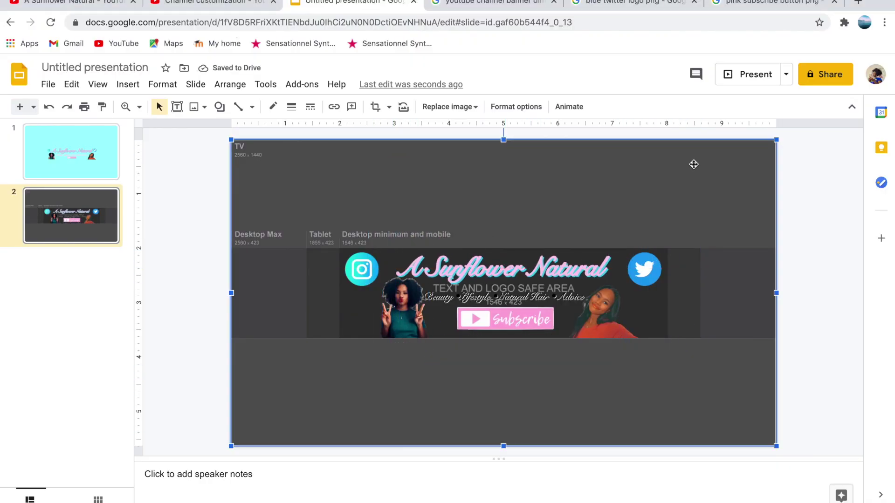
Step: Slightly enlarge the photo cutout of the woman in orange and delete the gray banner-size template from slide 2
left_click(611, 322)
left_click(628, 334)
left_click_drag(639, 285, 643, 281)
left_click(791, 325)
left_click(747, 166)
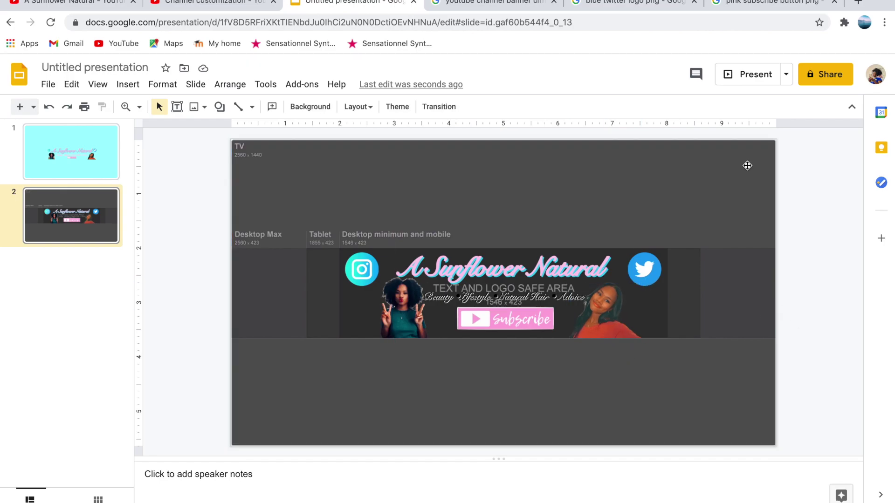
key("BackSpace")
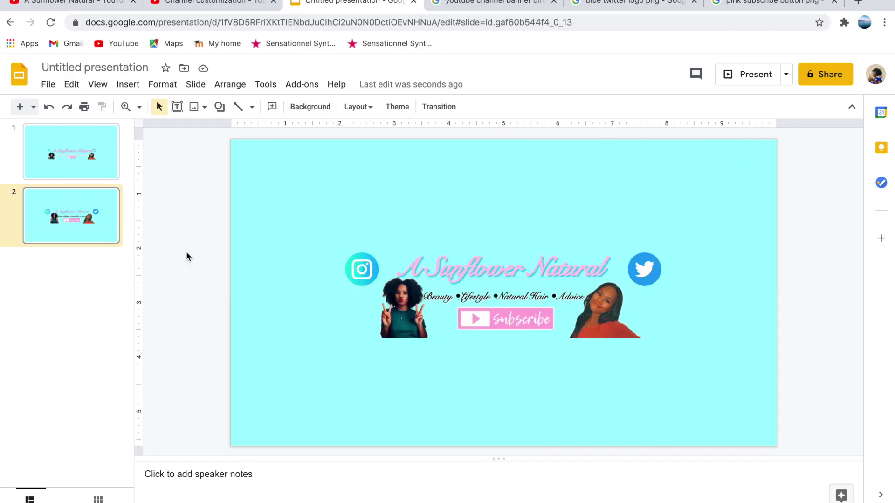
Step: Compare the two banner slides and delete the older banner on slide 1
left_click(91, 176)
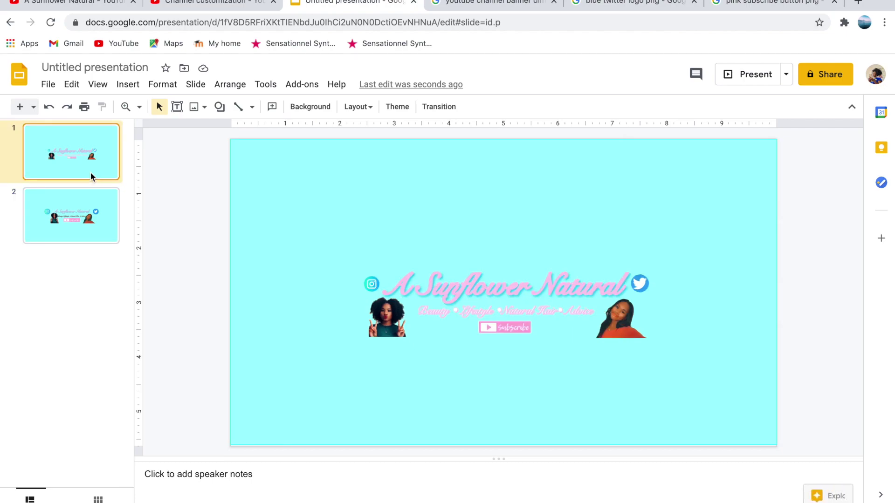
left_click(89, 221)
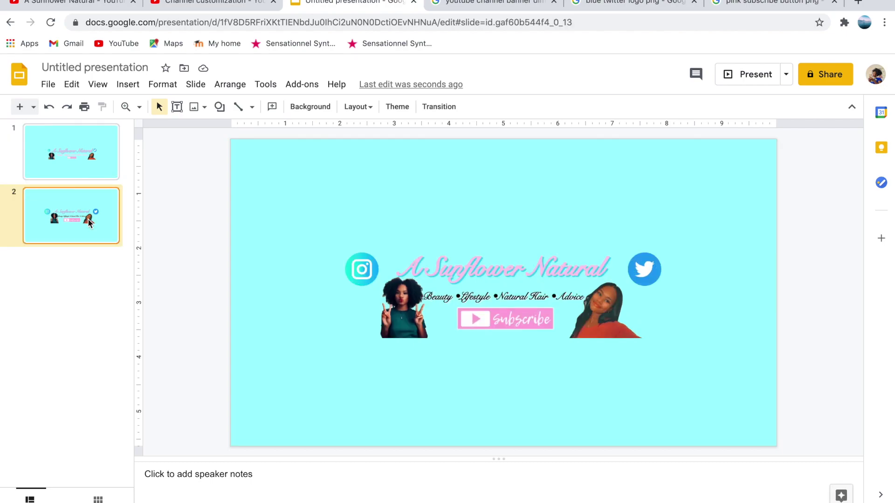
left_click(88, 154)
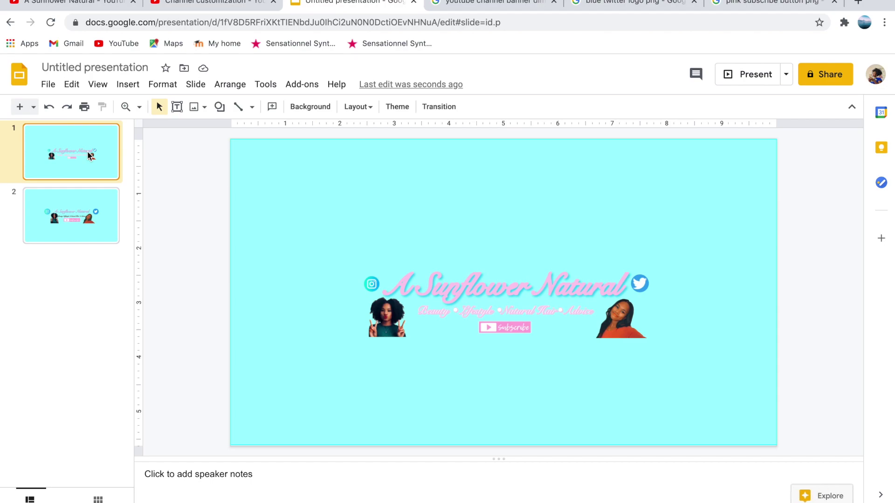
key("Down")
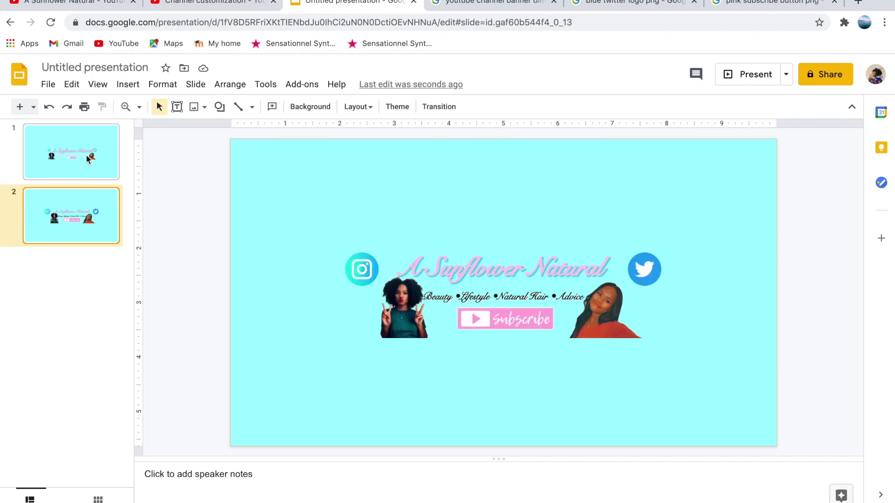
left_click(85, 155)
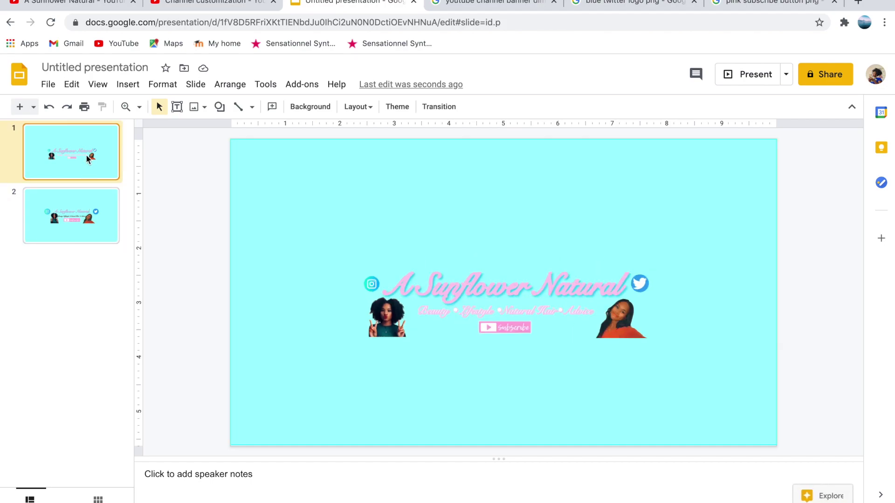
left_click(293, 198)
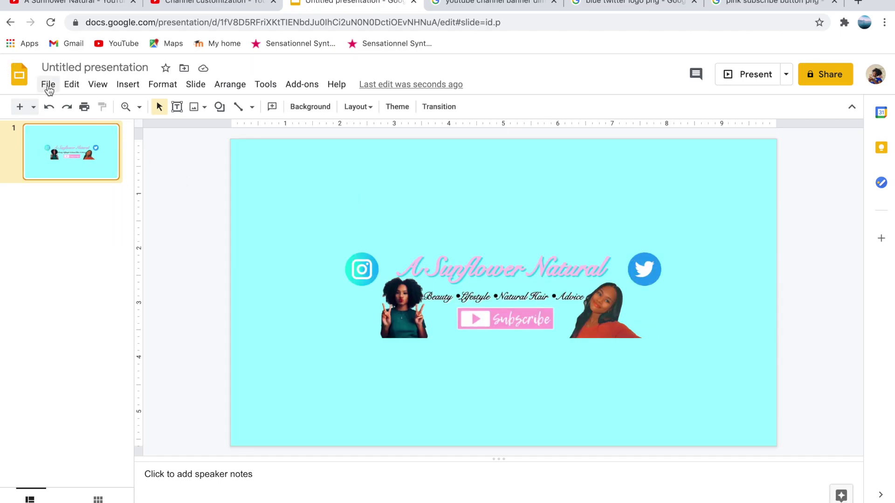
Step: Download the presentation as a PDF document
left_click(48, 85)
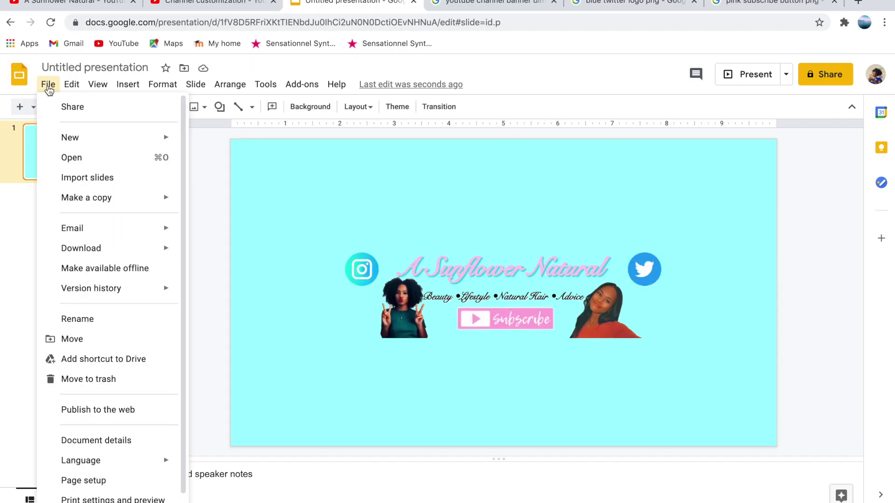
mouse_move(126, 254)
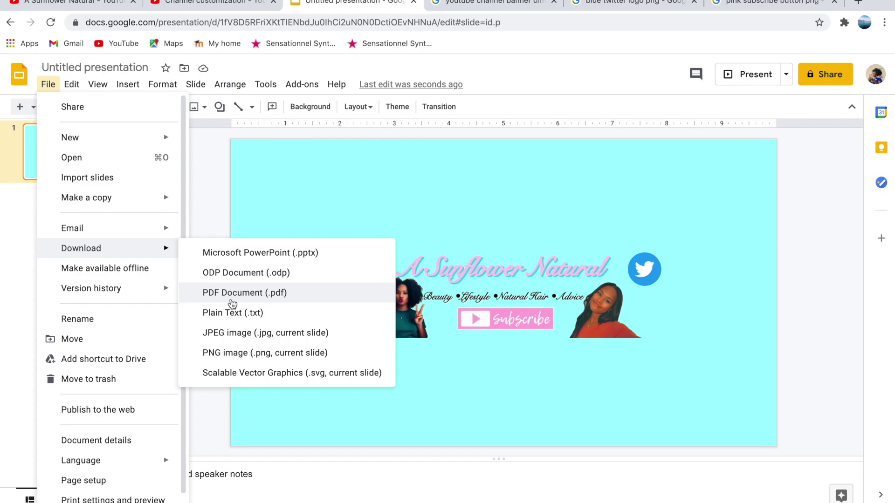
left_click(232, 293)
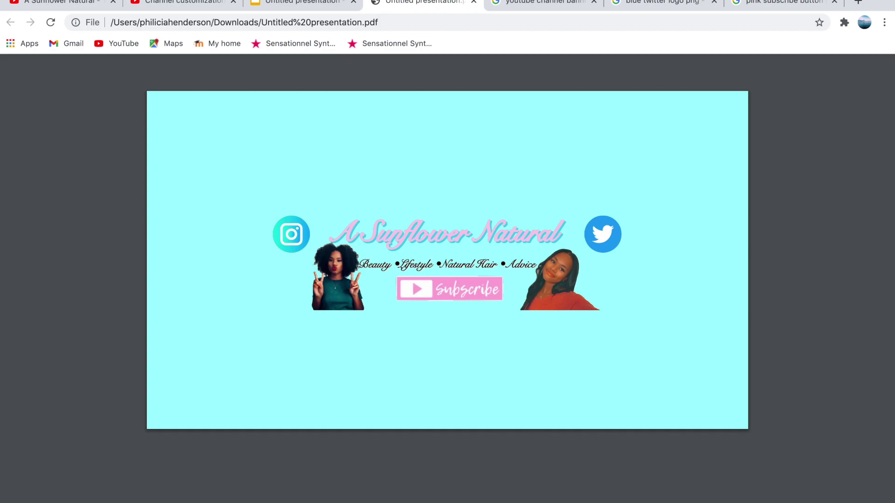
Step: Capture a screenshot of the complete turquoise banner page in the PDF, cropped to its edges
key("super+shift+4")
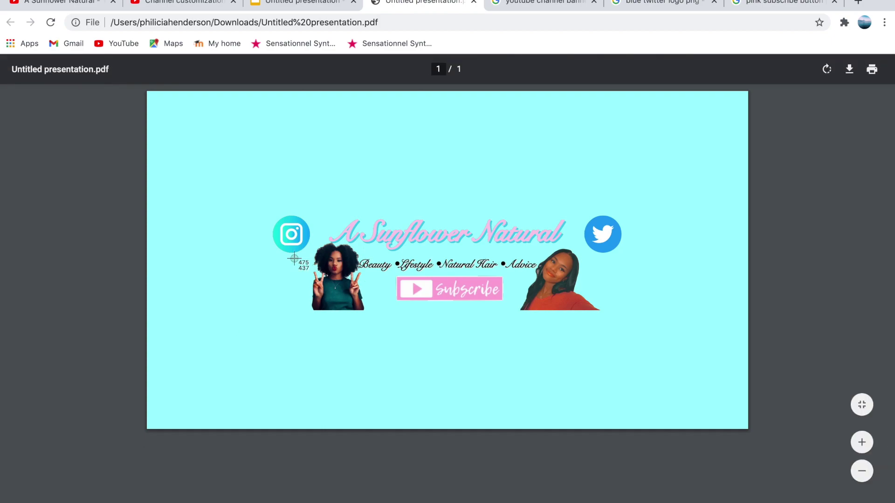
left_click_drag(147, 91, 747, 429)
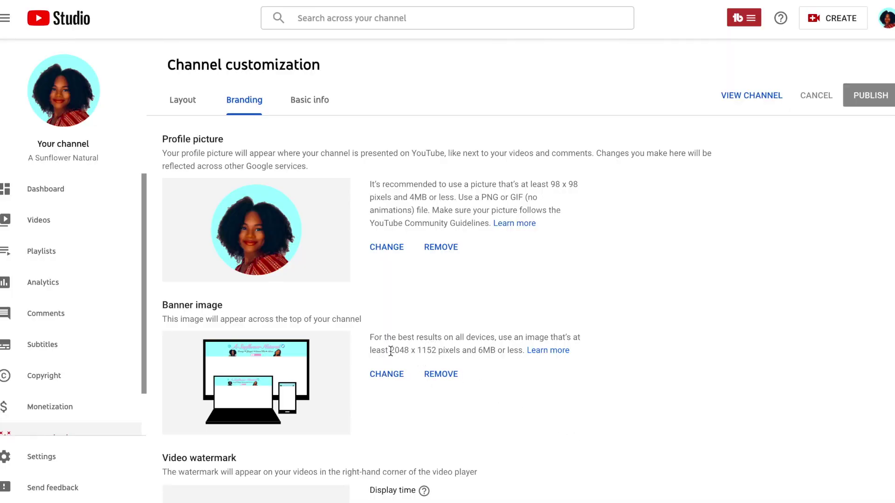
Step: Check the recommended banner dimensions in YouTube Studio, then set the banner screenshot's width to 2560 pixels in Preview with proportional scaling
left_click_drag(390, 351, 523, 352)
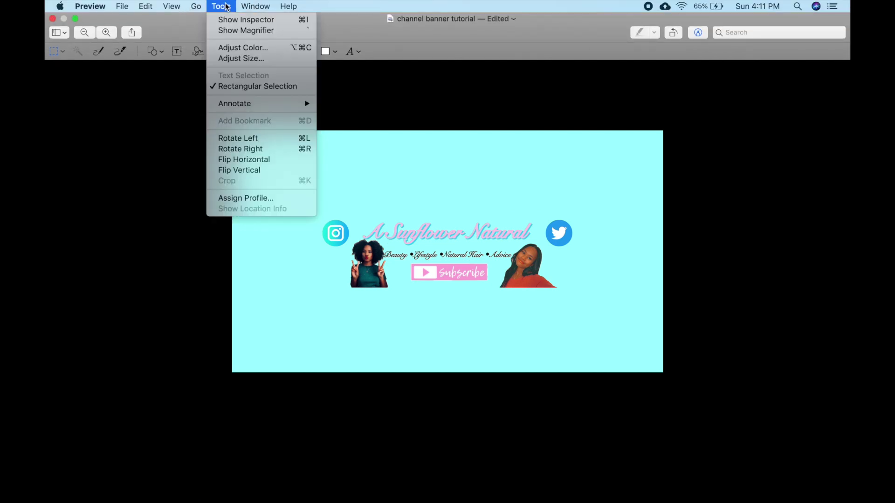
left_click(250, 57)
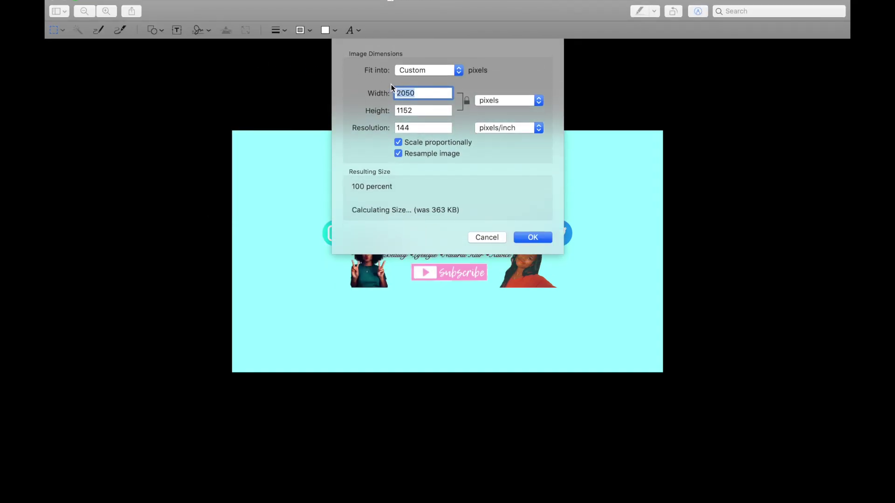
left_click(418, 95)
key("BackSpace")
key("BackSpace")
key("BackSpace")
type("560")
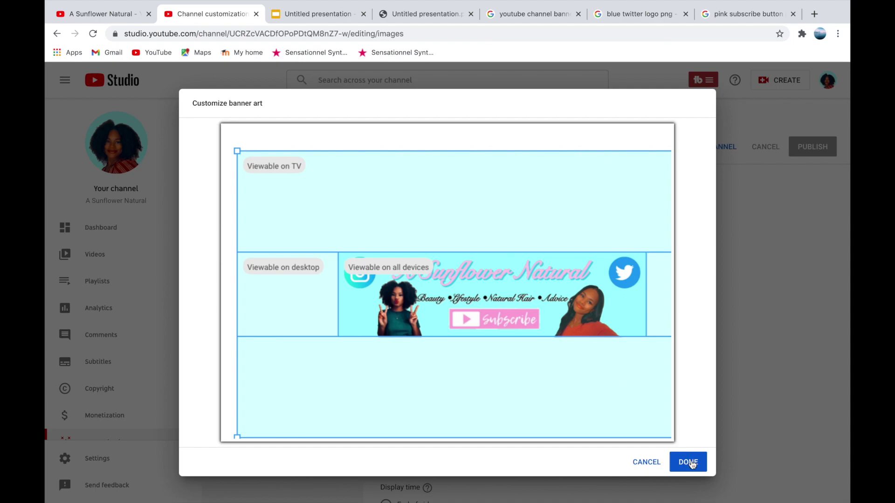
Step: Cancel the banner art customization in YouTube Studio and switch to the A Sunflower Natural channel page
left_click(652, 463)
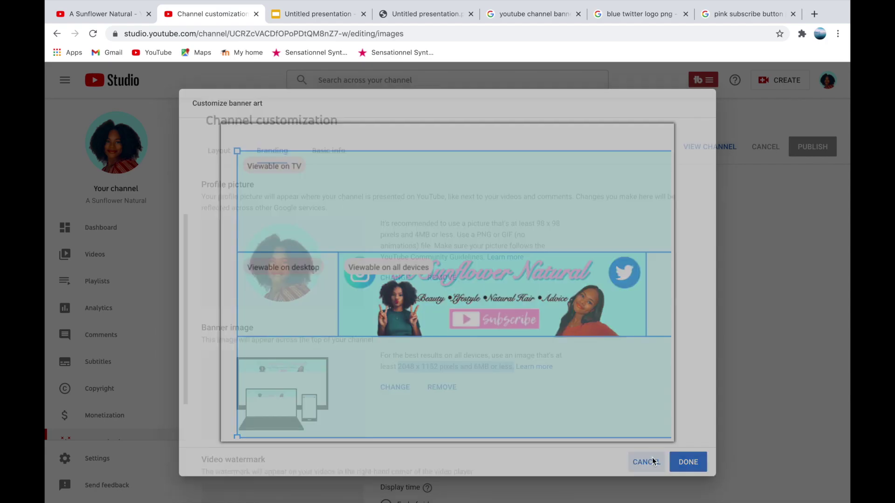
left_click(116, 15)
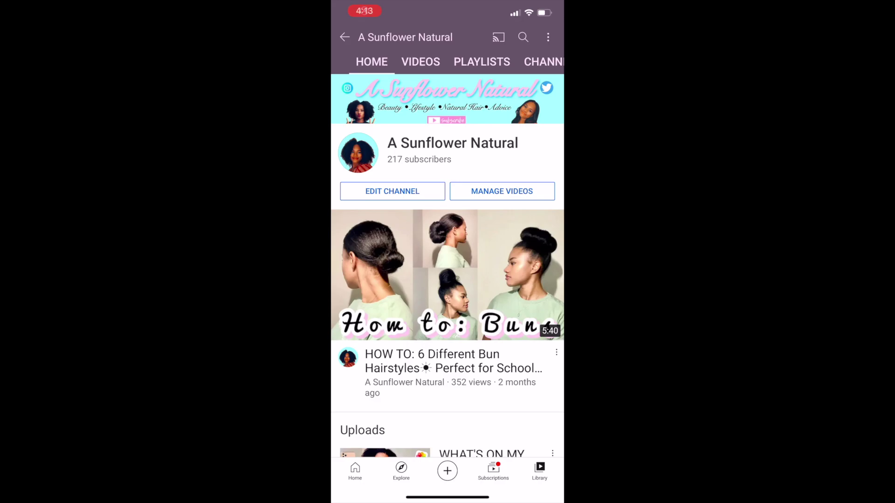
Step: Examine the banner and uploads on the channel's home page in the YouTube mobile app
scroll(448, 303, "up", 1)
scroll(448, 303, "down", 5)
scroll(448, 254, "down", 10)
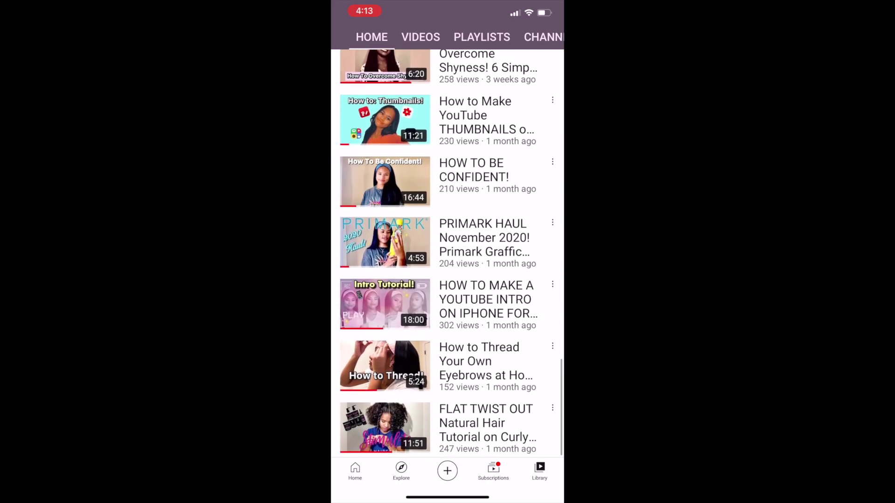
scroll(448, 254, "up", 5)
scroll(447, 266, "up", 10)
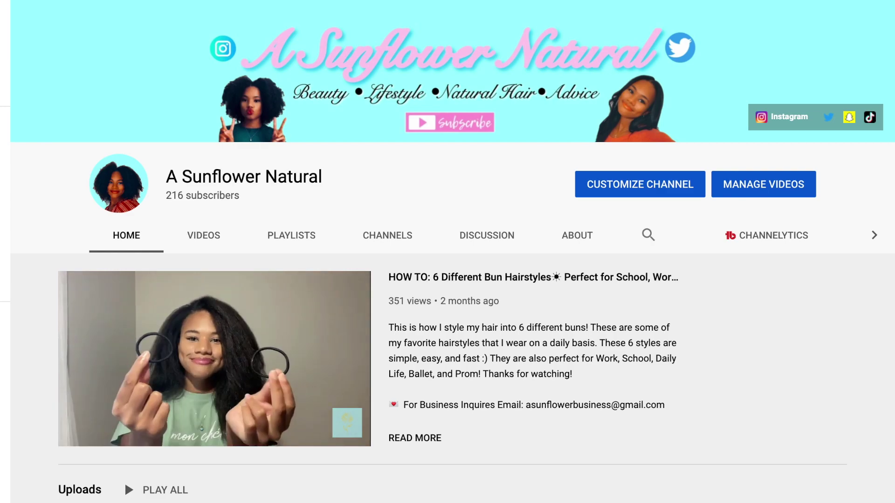
Step: Examine the banner on the desktop channel page and browse the channel's uploaded videos
scroll(43, 79, "down", 5)
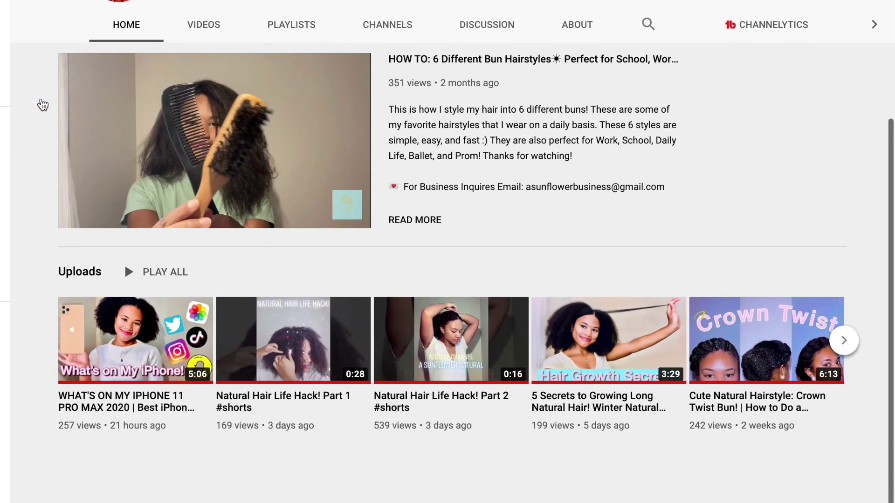
scroll(41, 104, "up", 5)
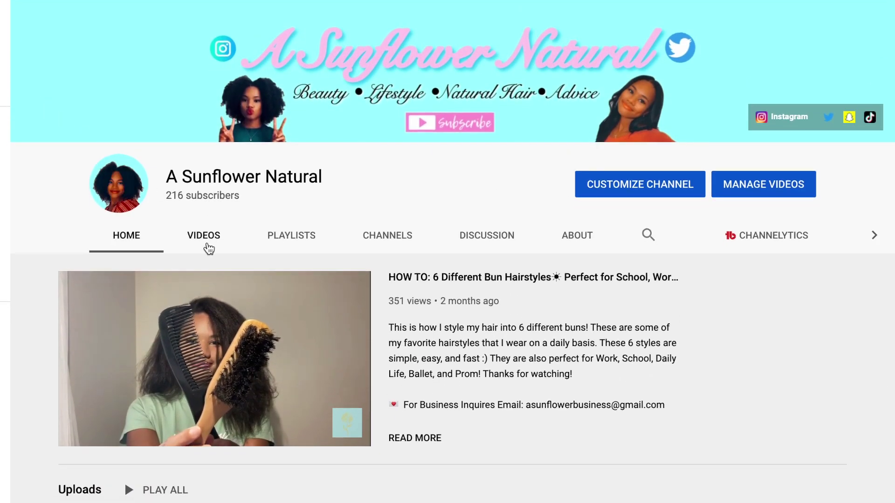
left_click(207, 248)
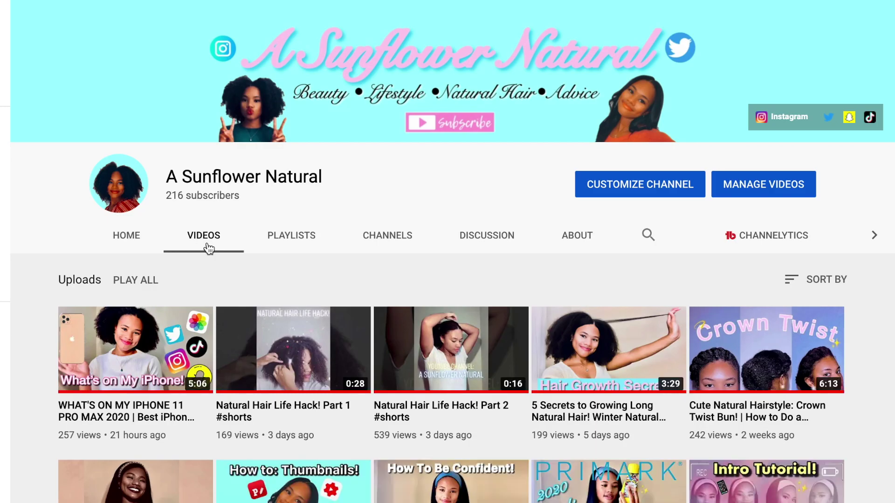
scroll(60, 218, "down", 4)
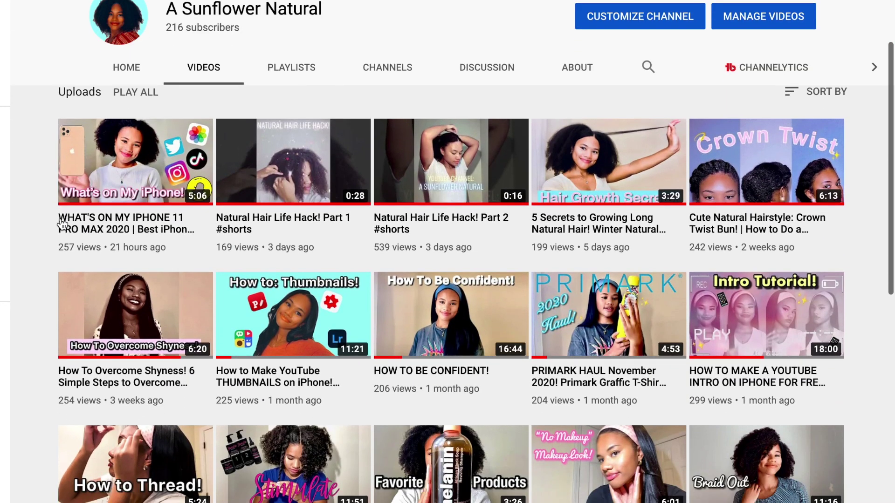
scroll(60, 218, "down", 10)
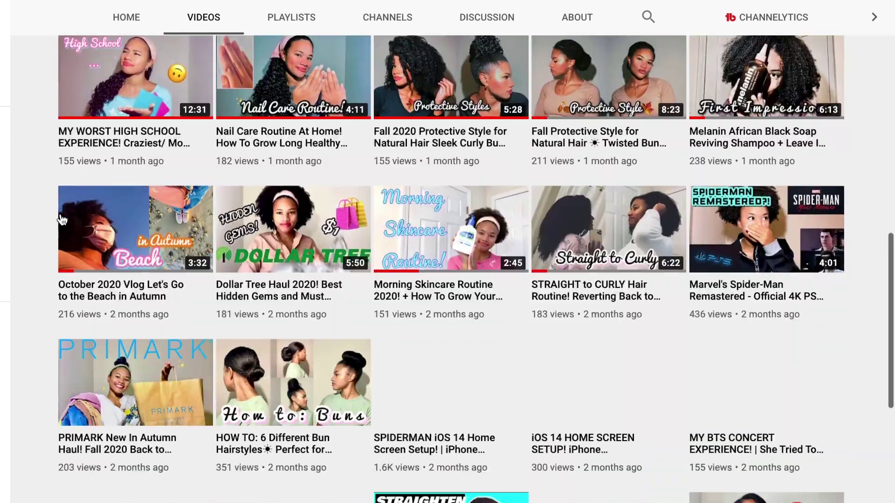